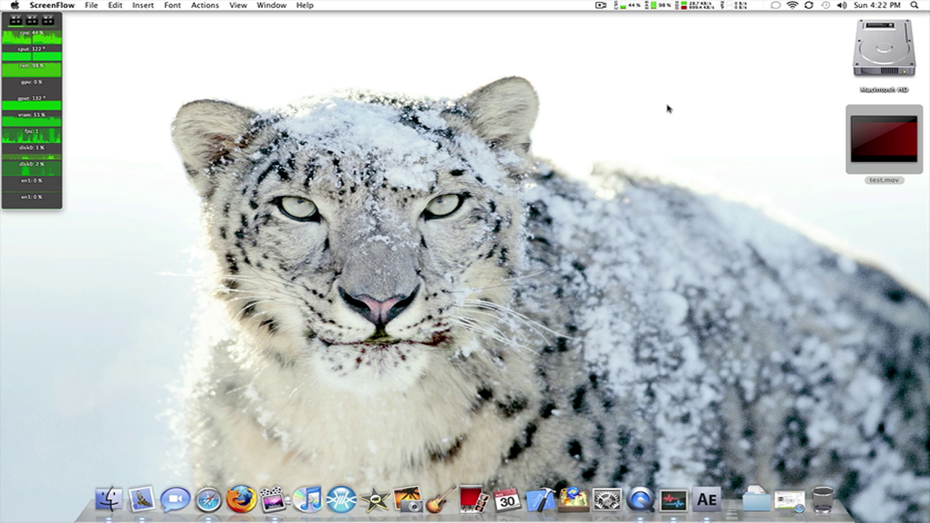
Open test.mov from the desktop in QuickTime Player.
{"action": "left_click", "coordinate": [667, 108]}
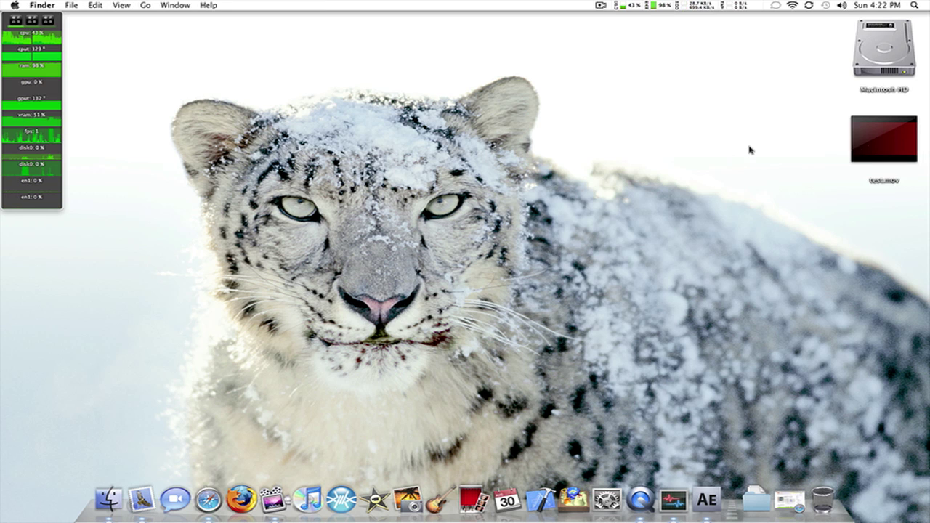
{"action": "double_click", "coordinate": [861, 154]}
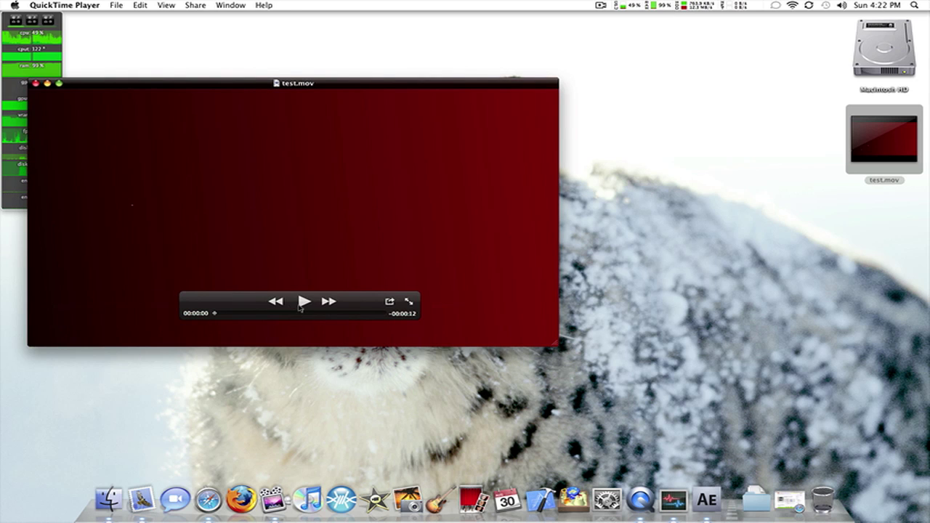
Play the test.mov shatter preview for a few seconds, then pause it.
{"action": "left_click", "coordinate": [303, 302]}
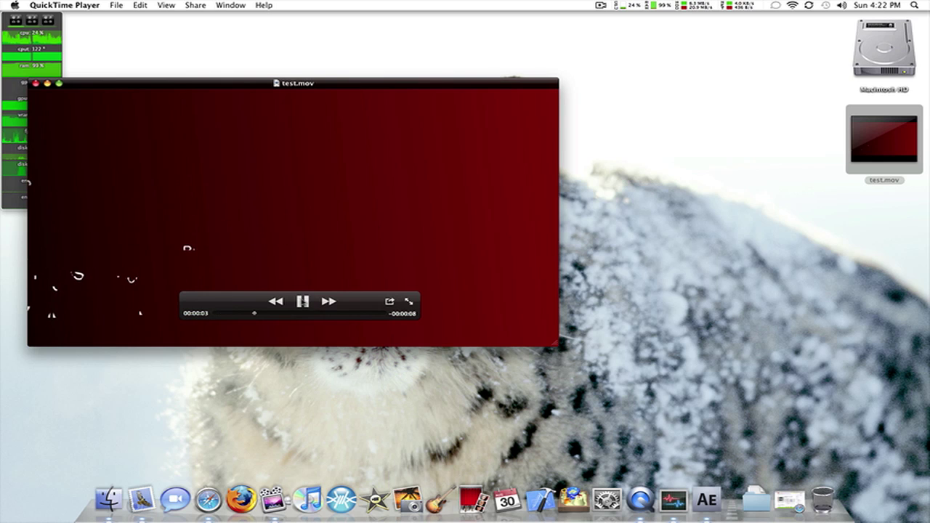
{"action": "left_click", "coordinate": [303, 309]}
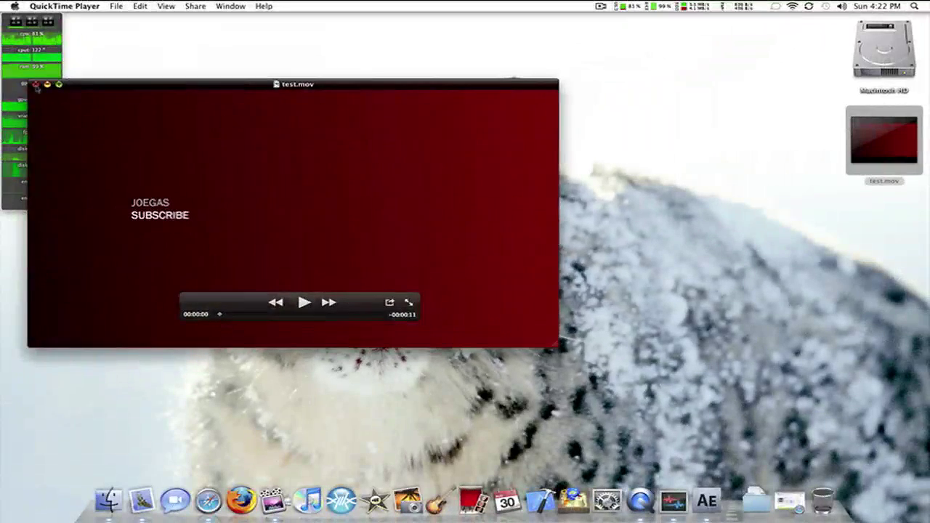
Quit QuickTime Player and launch After Effects.
{"action": "key", "text": "super+q"}
{"action": "left_click", "coordinate": [830, 399]}
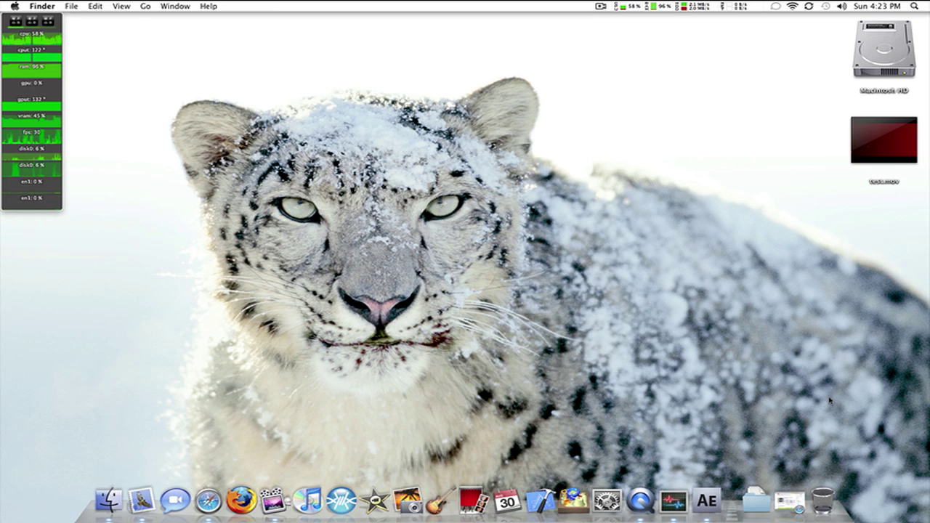
{"action": "left_click", "coordinate": [708, 500]}
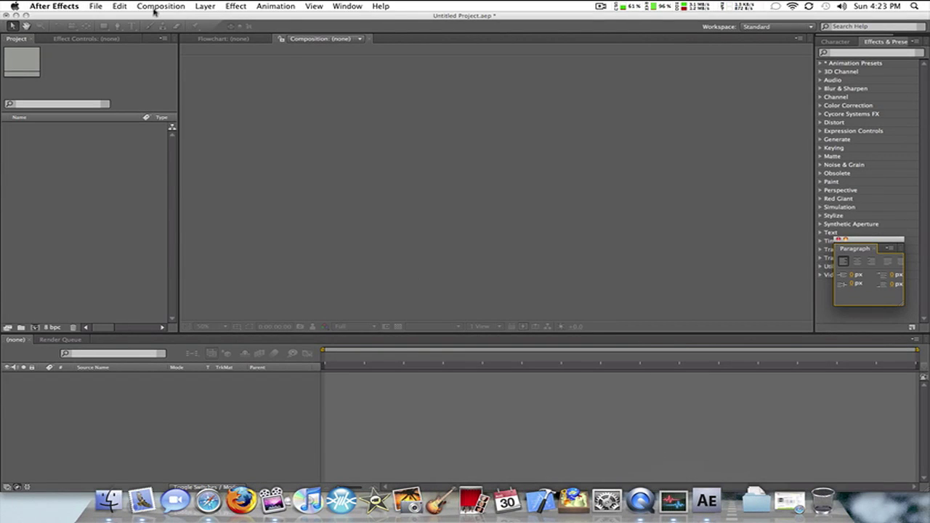
Create Comp 1 at 960×540, 29.97 fps with a 20-second duration.
{"action": "left_click", "coordinate": [155, 10]}
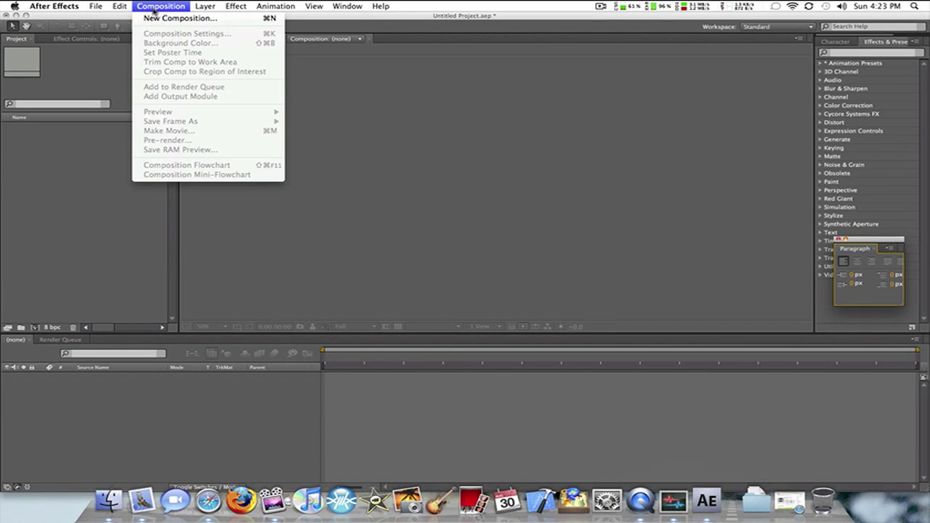
{"action": "left_click", "coordinate": [164, 19]}
{"action": "left_click", "coordinate": [270, 269]}
{"action": "double_click", "coordinate": [271, 269]}
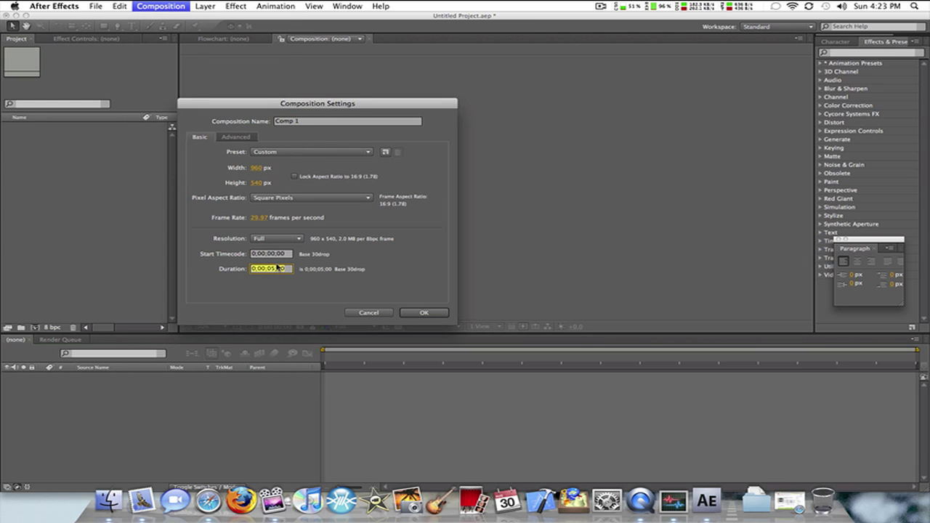
{"action": "left_click", "coordinate": [275, 269]}
{"action": "double_click", "coordinate": [273, 270]}
{"action": "left_click", "coordinate": [268, 269]}
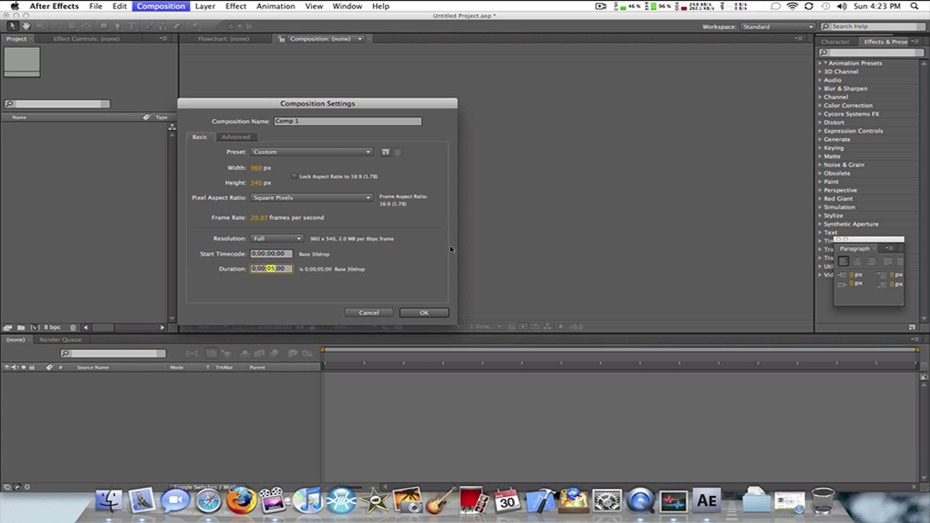
{"action": "type", "text": "2"}
{"action": "left_click", "coordinate": [423, 313]}
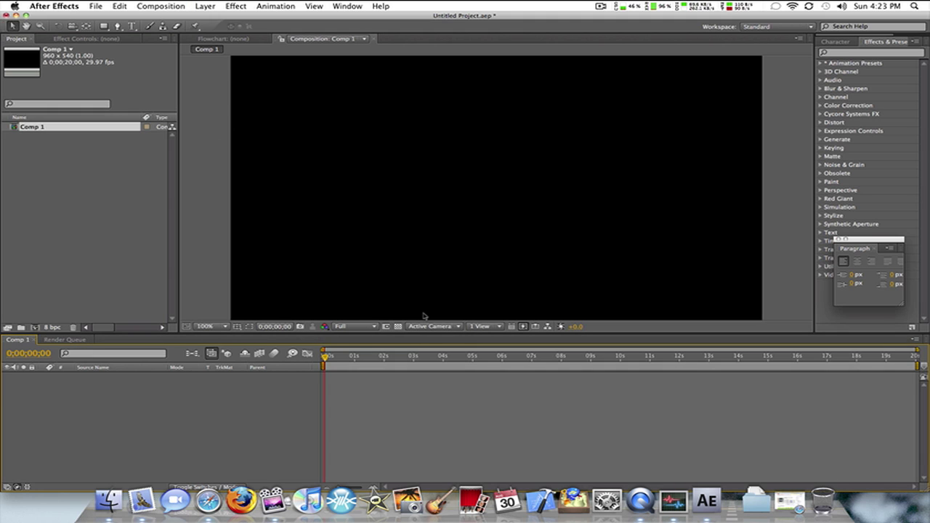
Add a black full-frame solid named BG and fit the comp frame in view.
{"action": "left_click", "coordinate": [204, 6]}
{"action": "mouse_move", "coordinate": [212, 17]}
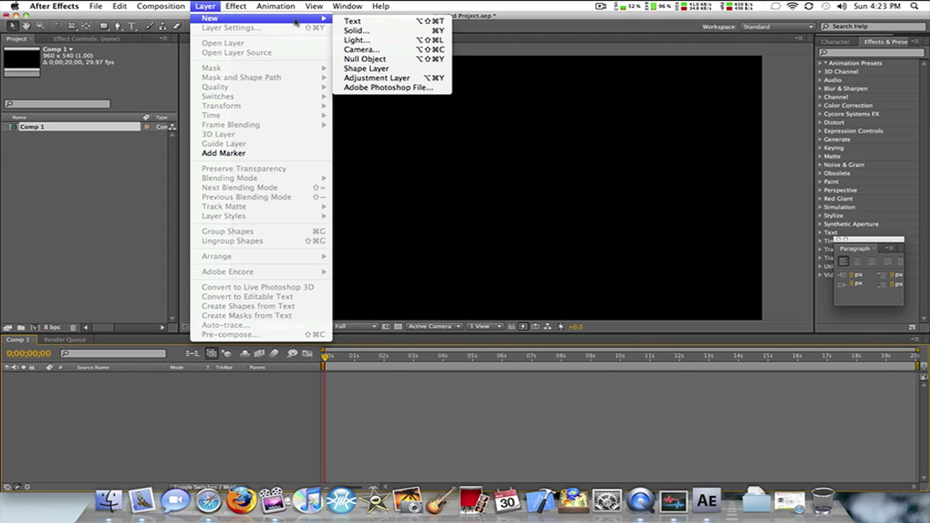
{"action": "left_click", "coordinate": [359, 31]}
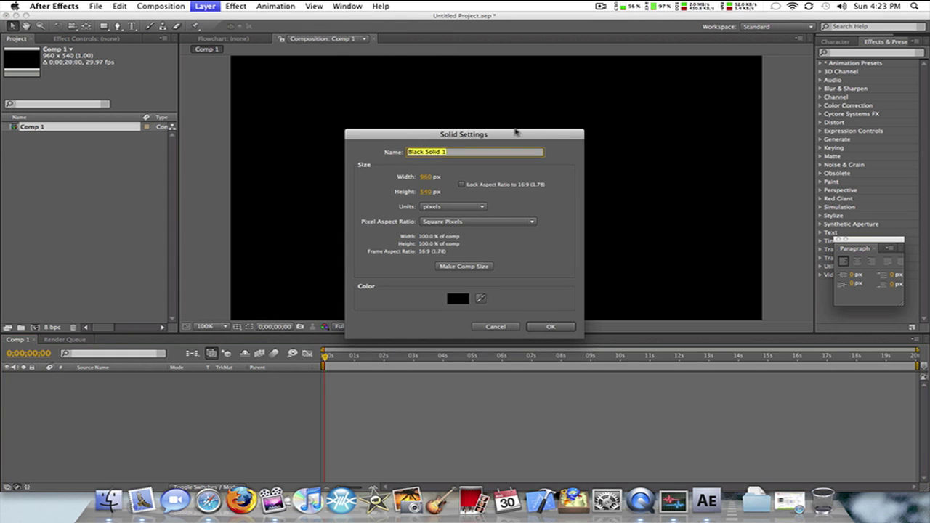
{"action": "type", "text": "BG"}
{"action": "key", "text": "Return"}
{"action": "key", "text": "comma"}
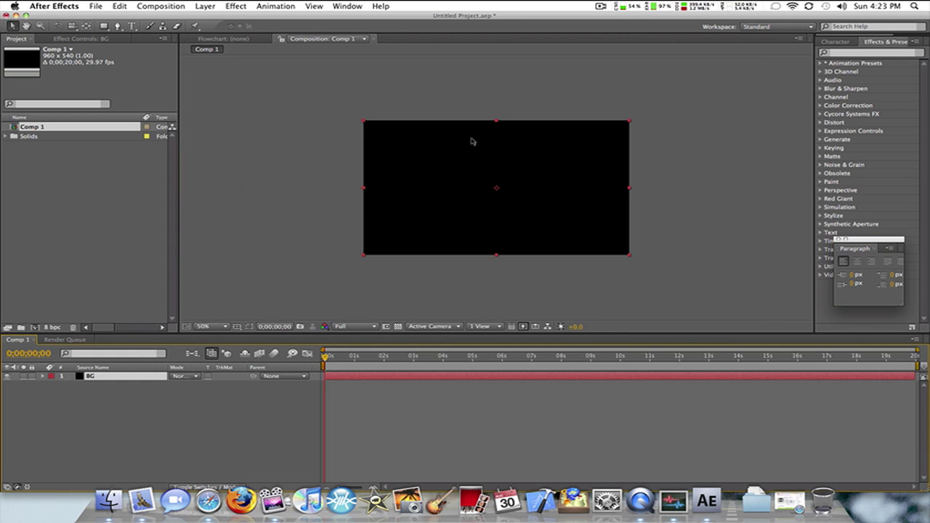
{"action": "key", "text": "period"}
{"action": "key", "text": "period"}
{"action": "key", "text": "comma"}
{"action": "key", "text": "comma"}
{"action": "key", "text": "comma"}
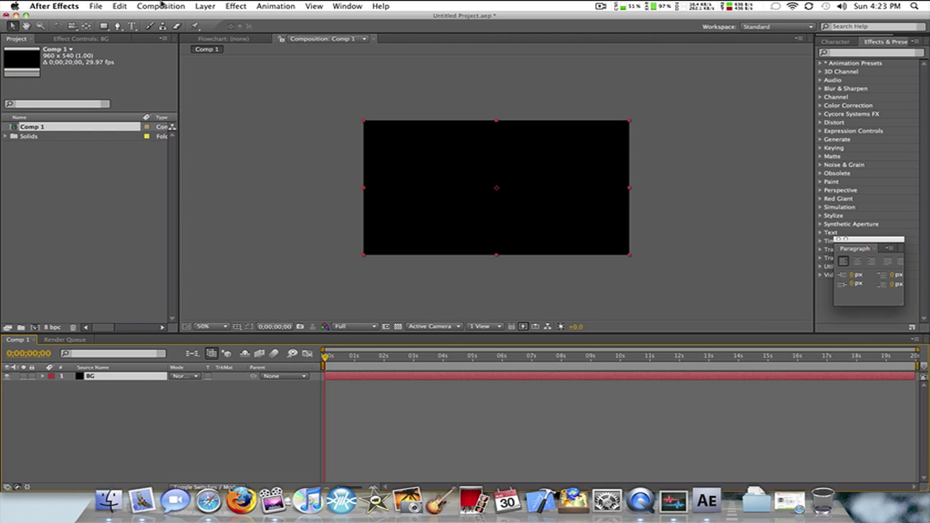
Apply a Ramp effect to BG with a red start colour and black end colour.
{"action": "left_click", "coordinate": [210, 6]}
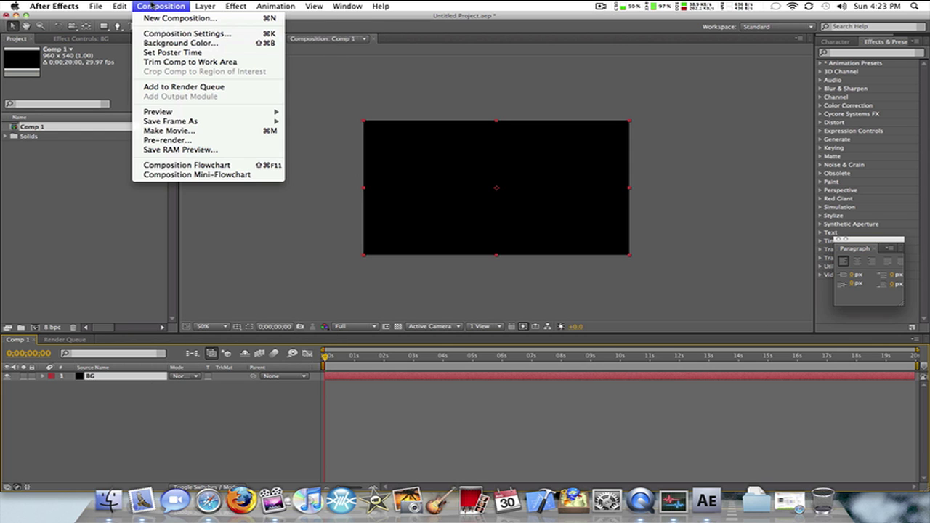
{"action": "mouse_move", "coordinate": [237, 7]}
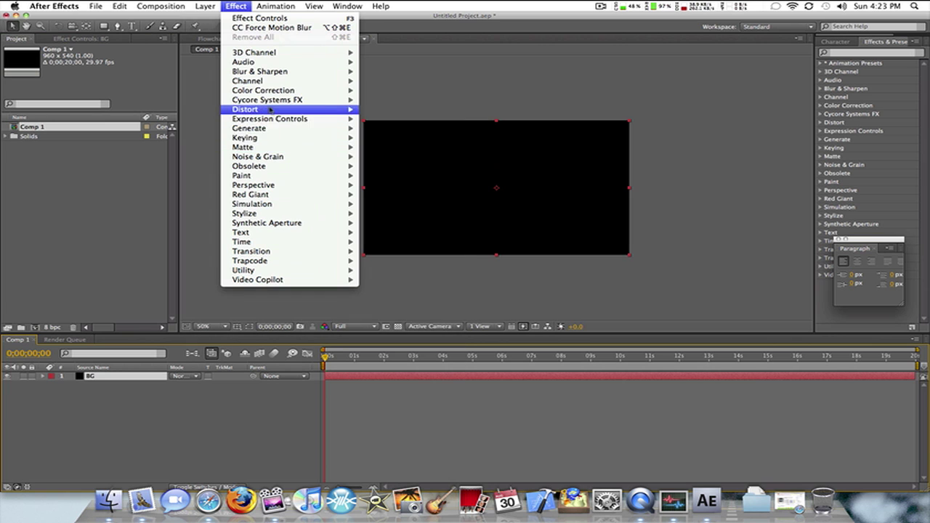
{"action": "mouse_move", "coordinate": [296, 129]}
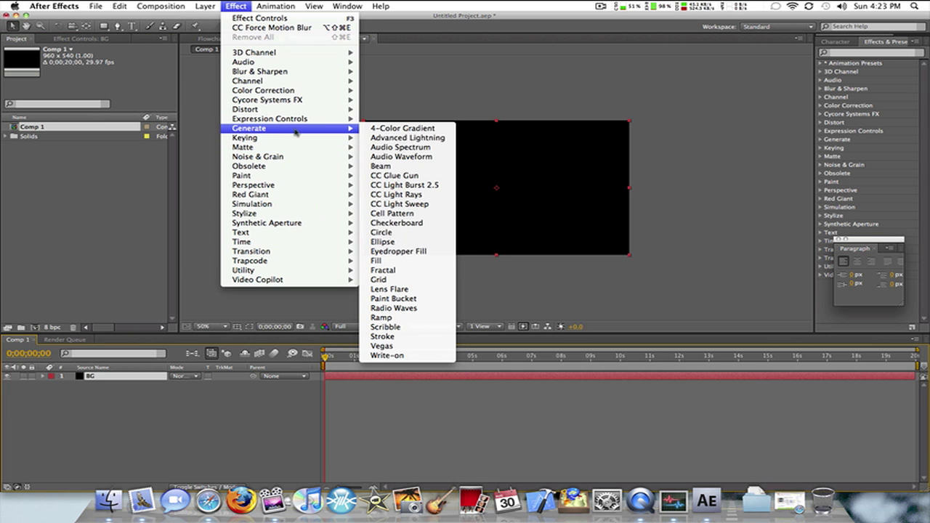
{"action": "left_click", "coordinate": [382, 317]}
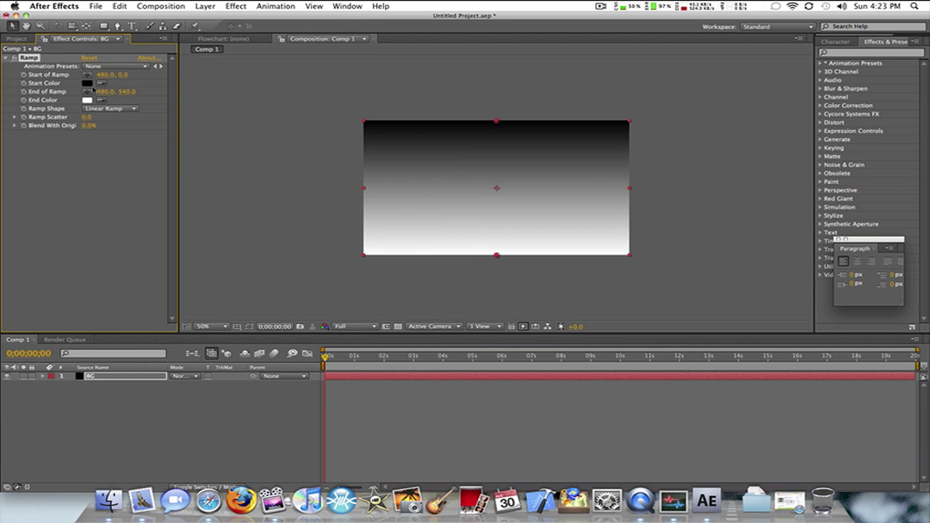
{"action": "left_click", "coordinate": [87, 83]}
{"action": "left_click", "coordinate": [733, 216]}
{"action": "left_click", "coordinate": [851, 199]}
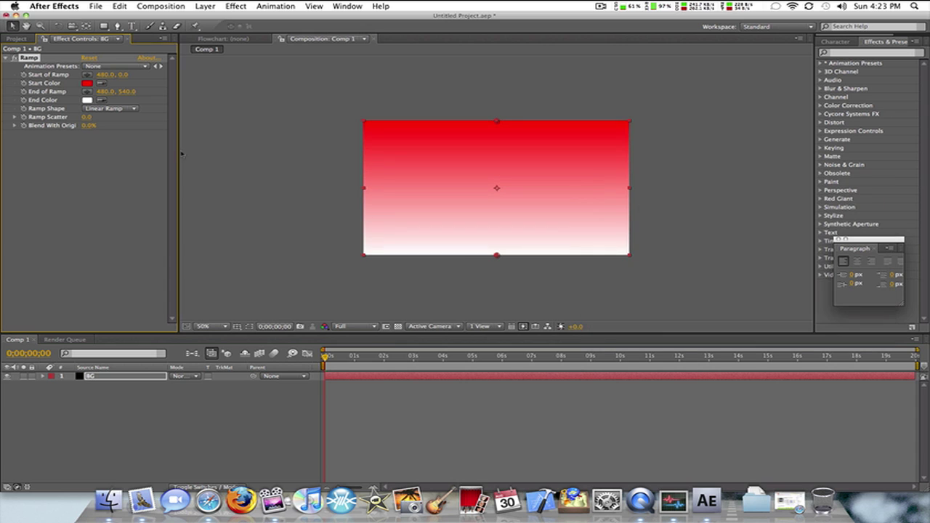
{"action": "left_click", "coordinate": [87, 99]}
{"action": "left_click", "coordinate": [610, 322]}
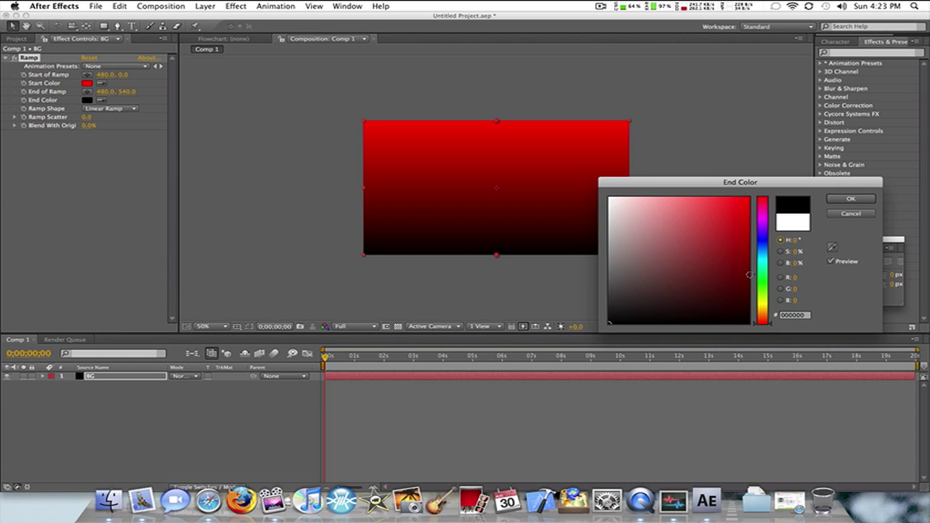
{"action": "left_click", "coordinate": [853, 202]}
Place the ramp start at 1172, 268 and end at -210, 516, and darken the red.
{"action": "left_click_drag", "start_coordinate": [498, 125], "coordinate": [673, 198]}
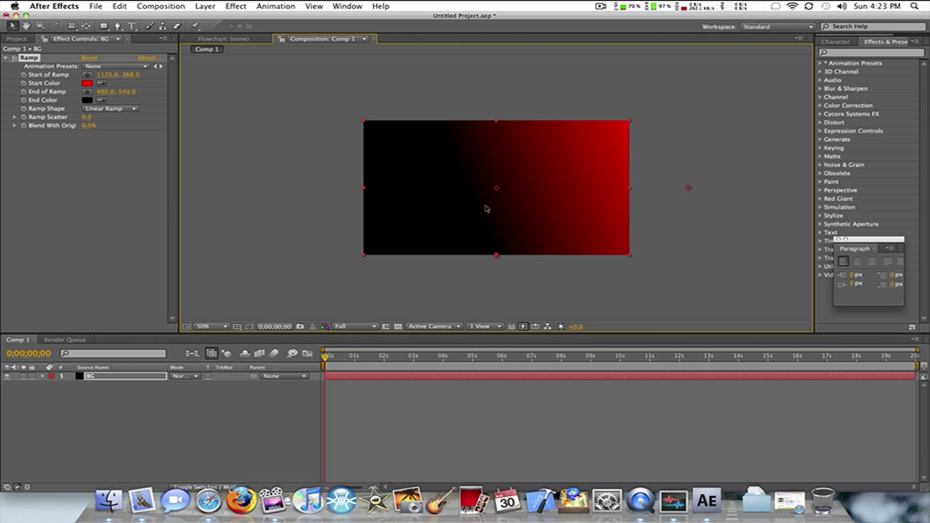
{"action": "left_click_drag", "start_coordinate": [456, 258], "coordinate": [305, 250]}
{"action": "left_click", "coordinate": [87, 82]}
{"action": "left_click_drag", "start_coordinate": [725, 220], "coordinate": [750, 228]}
{"action": "left_click", "coordinate": [851, 198]}
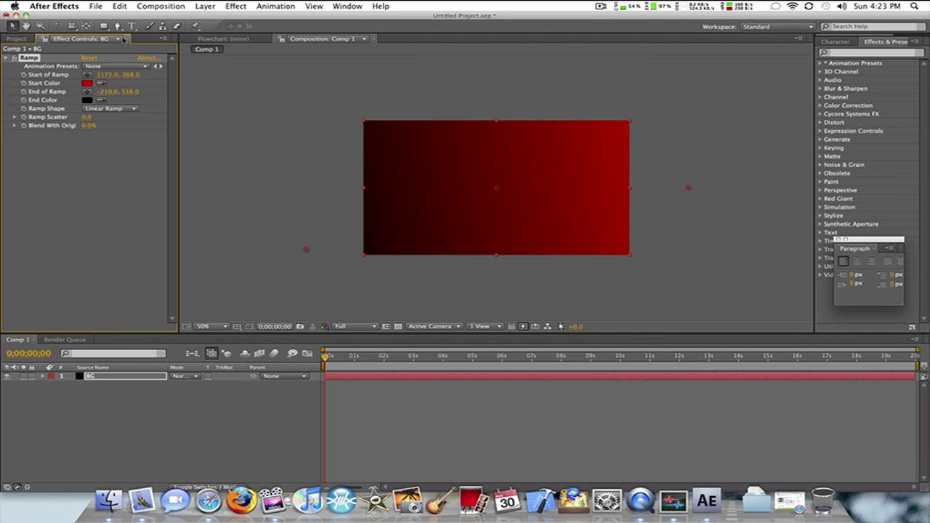
Add a text layer reading 'JOEGAS SUBSCRIBE' in the composition.
{"action": "left_click", "coordinate": [134, 378]}
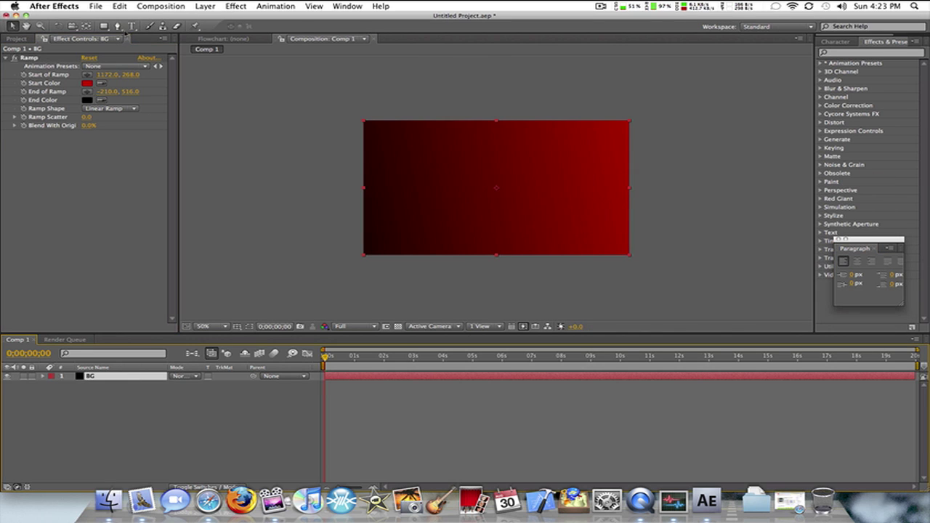
{"action": "left_click", "coordinate": [131, 26]}
{"action": "left_click", "coordinate": [400, 169]}
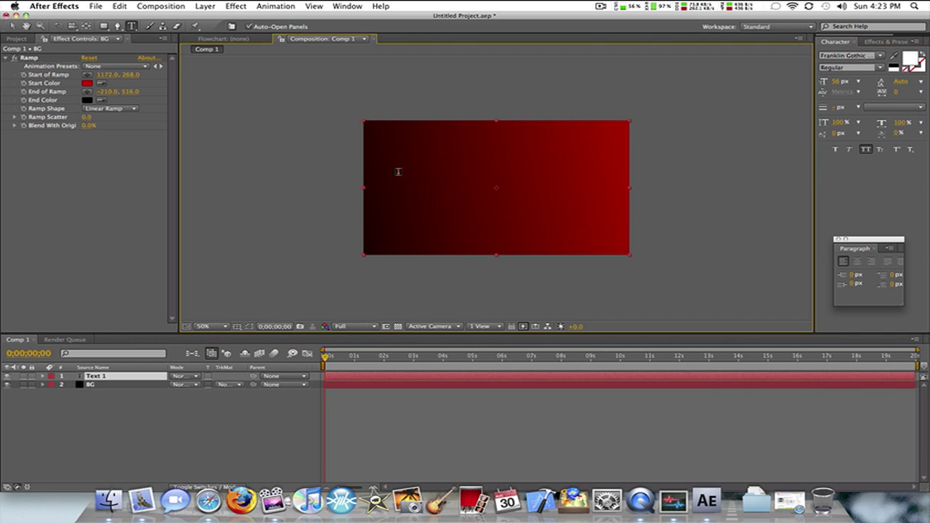
{"action": "type", "text": "JOEGAS "}
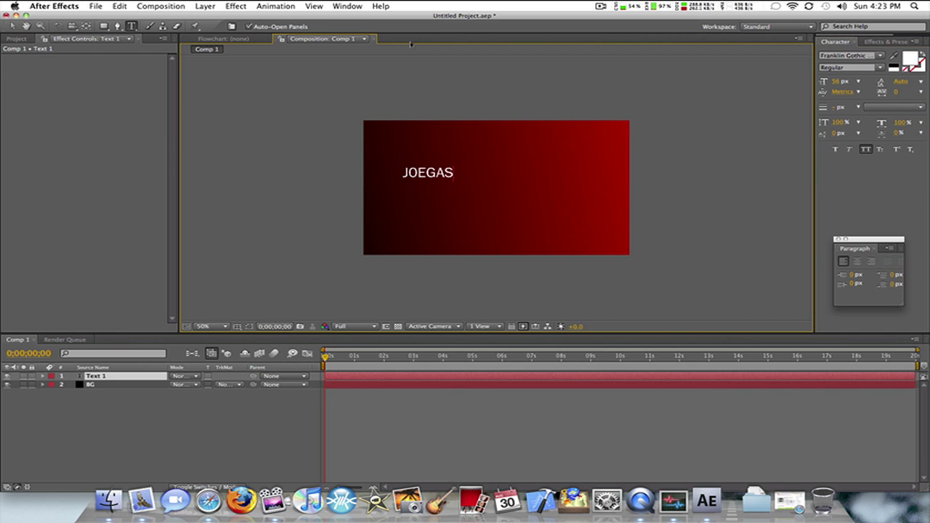
{"action": "type", "text": "SUBSCRIBE"}
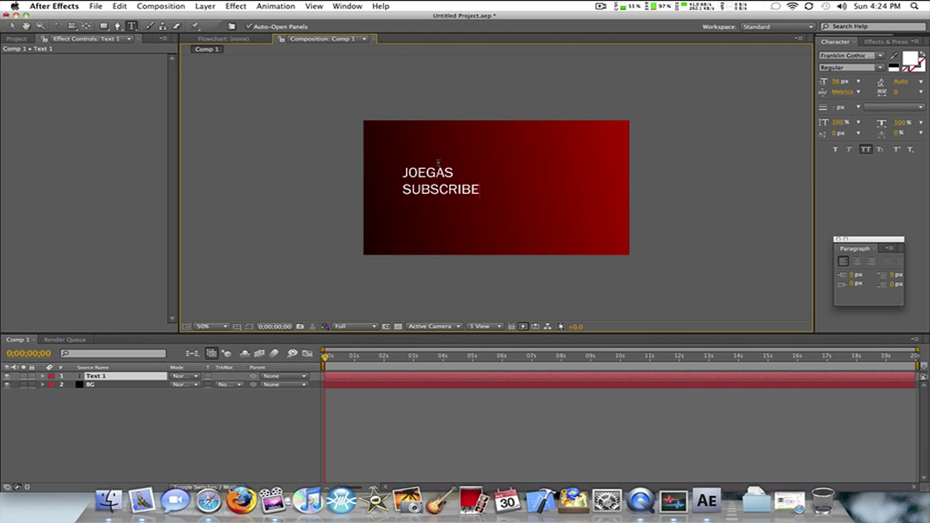
Colour the word JOEGAS grey and shift the text layer right and down.
{"action": "double_click", "coordinate": [451, 173]}
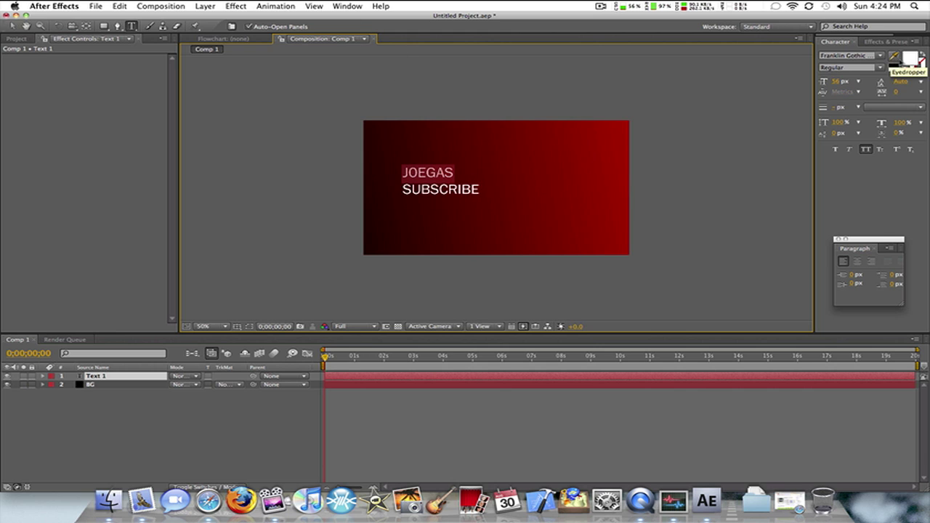
{"action": "left_click", "coordinate": [910, 57]}
{"action": "left_click_drag", "start_coordinate": [638, 241], "coordinate": [585, 234]}
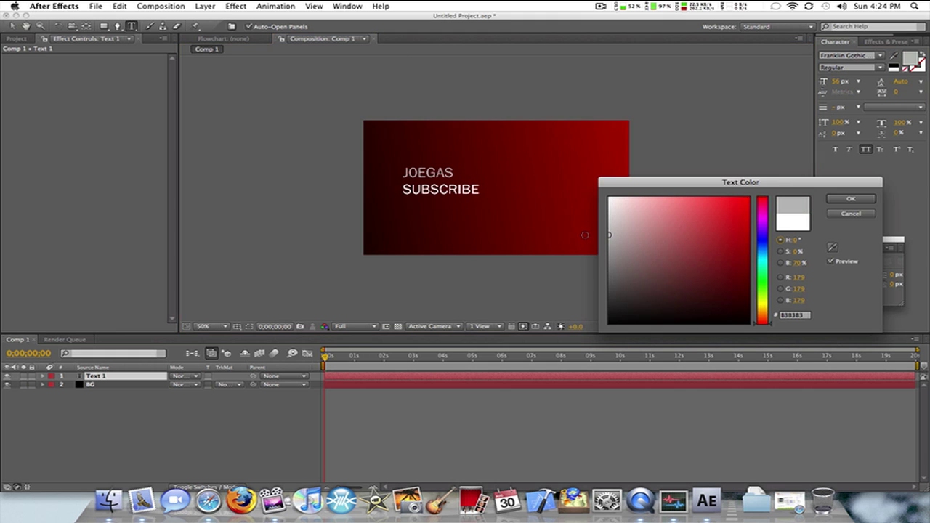
{"action": "left_click", "coordinate": [851, 199]}
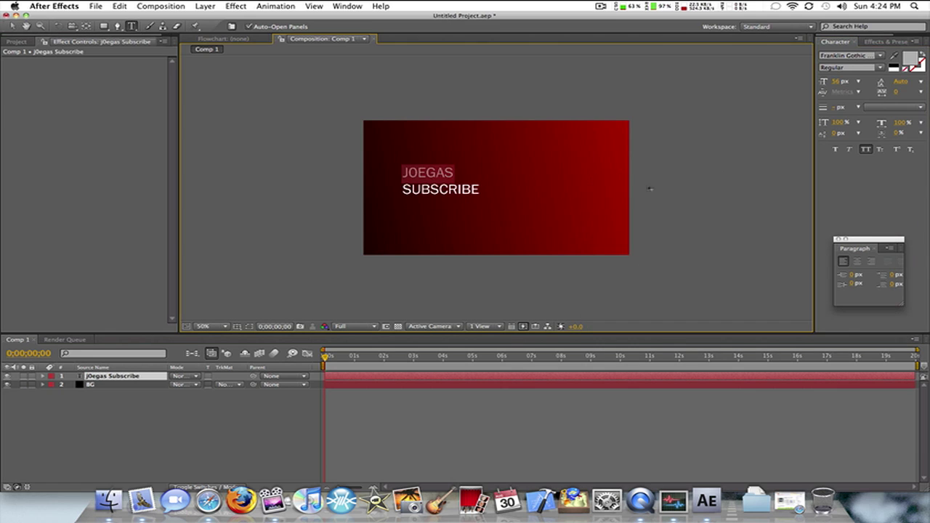
{"action": "left_click", "coordinate": [449, 175]}
{"action": "left_click", "coordinate": [226, 340]}
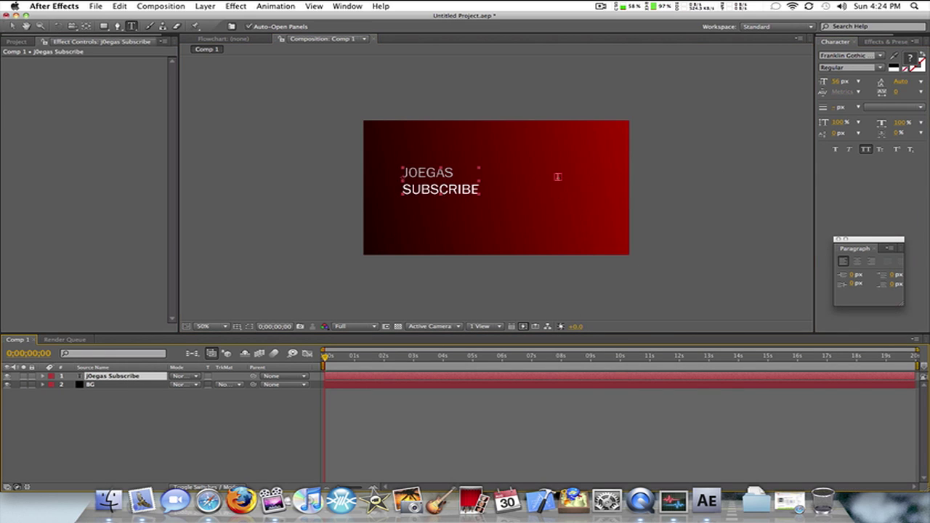
{"action": "left_click", "coordinate": [12, 27]}
{"action": "mouse_move", "coordinate": [434, 187]}
{"action": "left_mouse_down"}
{"action": "mouse_move", "coordinate": [525, 182]}
{"action": "mouse_move", "coordinate": [438, 194]}
{"action": "mouse_move", "coordinate": [449, 197]}
{"action": "left_mouse_up"}
Reposition the JOEGAS SUBSCRIBE text just left of centre and show the Effects & Presets panel.
{"action": "left_click", "coordinate": [671, 223]}
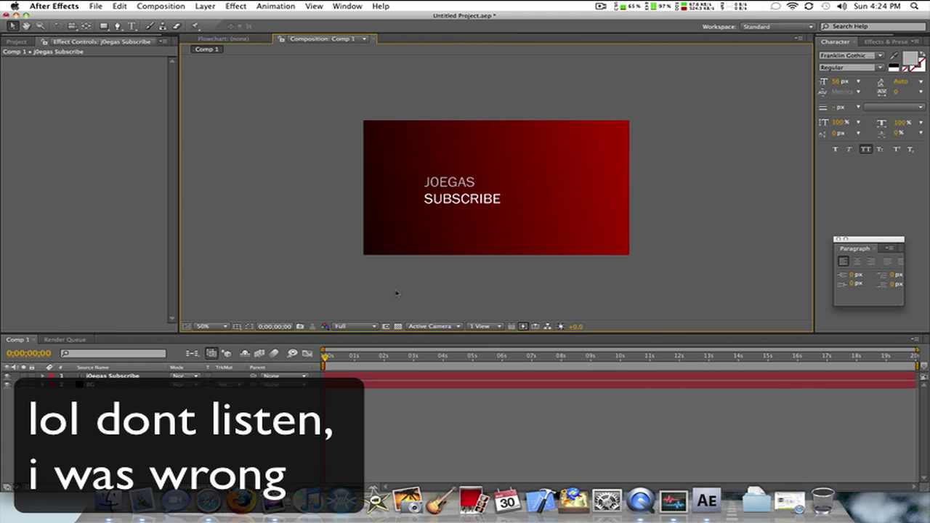
{"action": "left_click", "coordinate": [91, 375]}
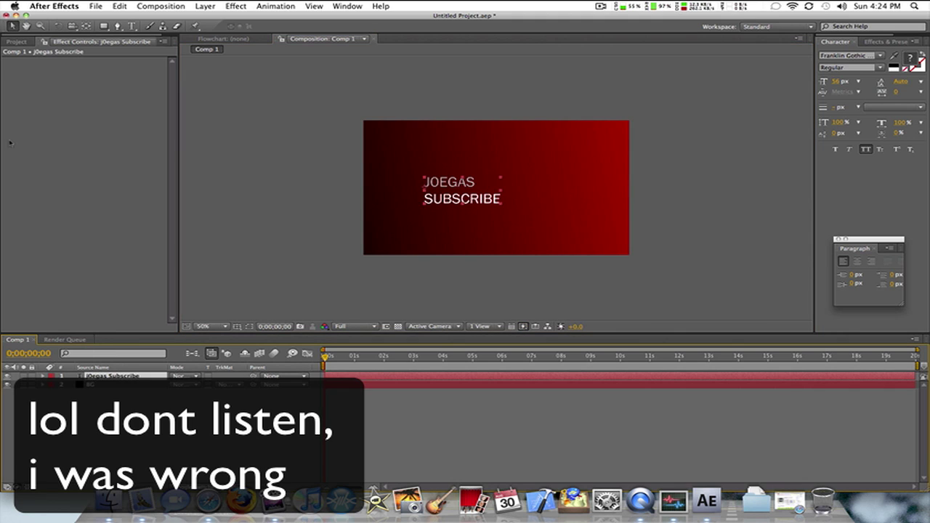
{"action": "left_click", "coordinate": [86, 27]}
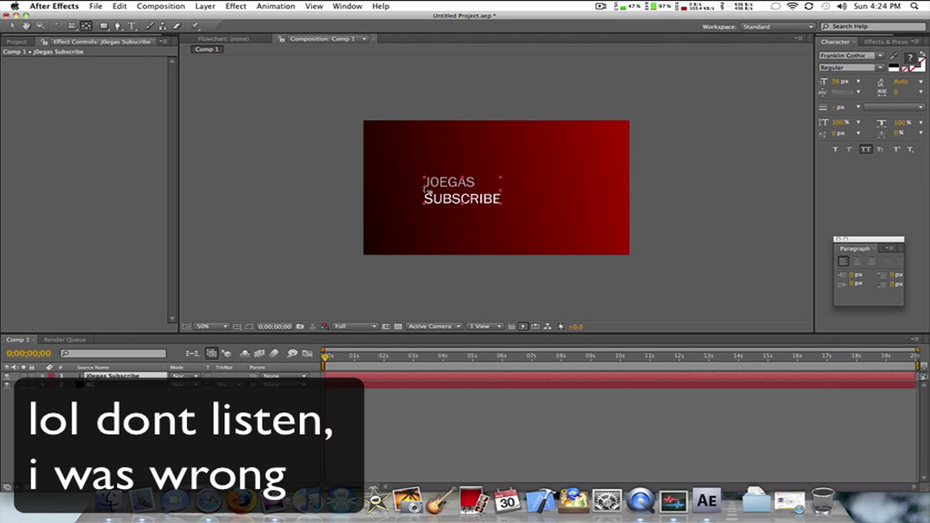
{"action": "left_click", "coordinate": [424, 190]}
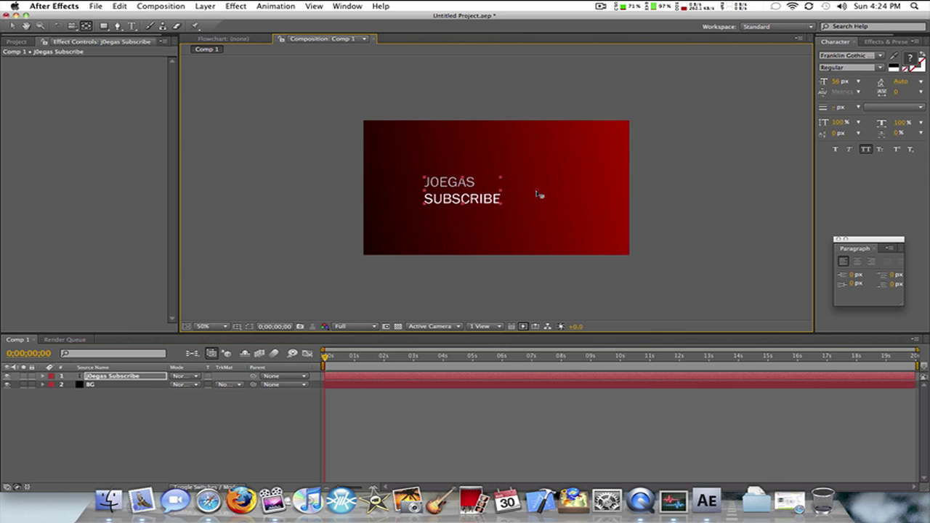
{"action": "left_click", "coordinate": [151, 375]}
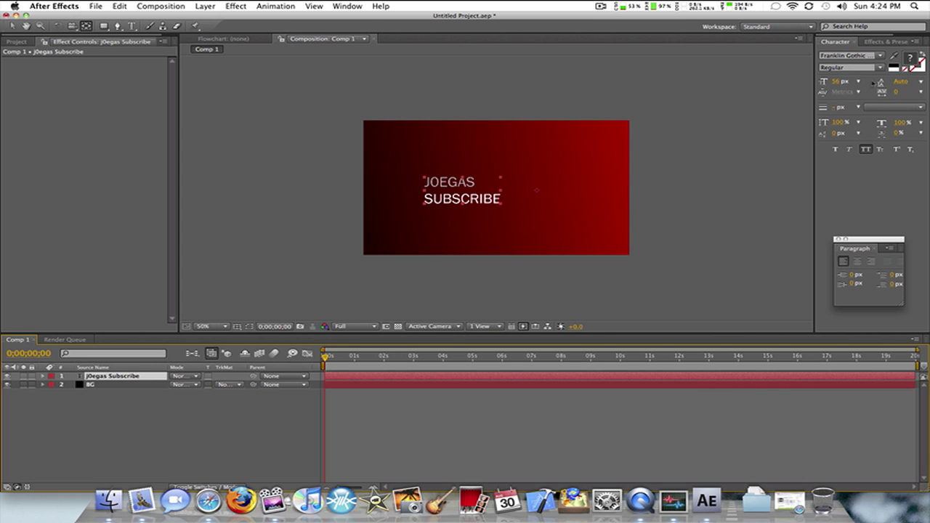
{"action": "left_click", "coordinate": [881, 41]}
Search 'pix' in Effects & Presets and drop CC Pixel Polly onto the text layer.
{"action": "left_click", "coordinate": [858, 53]}
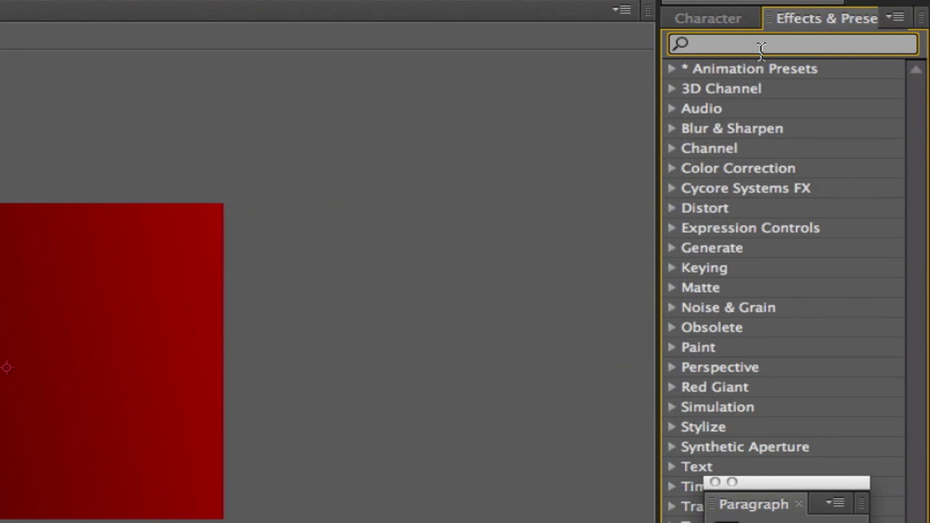
{"action": "type", "text": "pixle"}
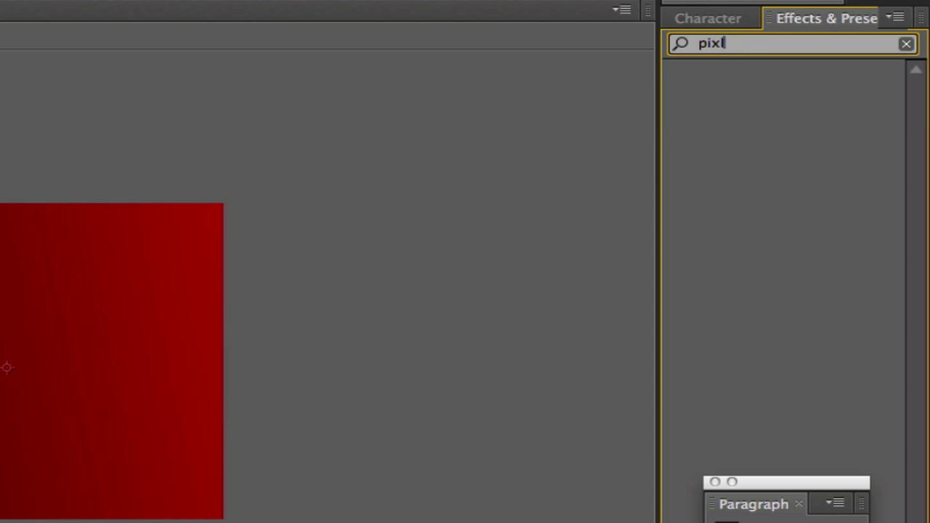
{"action": "key", "text": "BackSpace"}
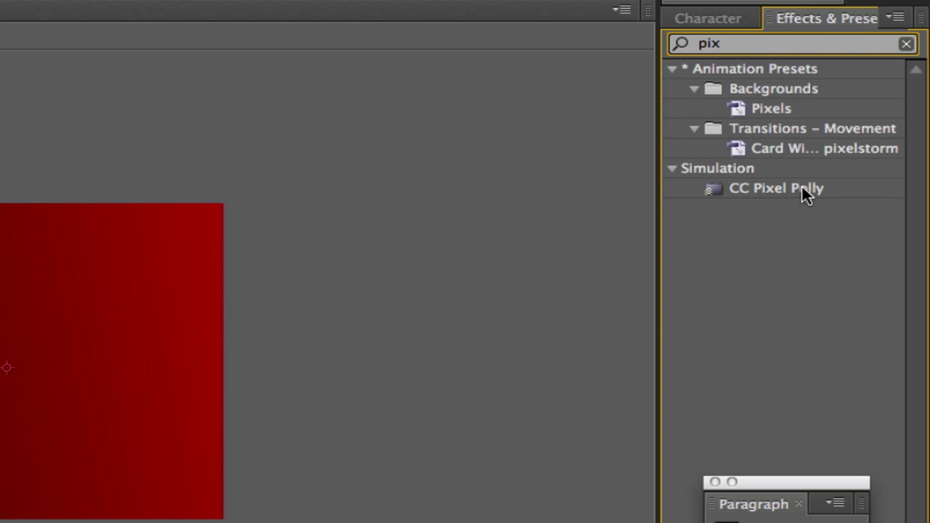
{"action": "left_click_drag", "start_coordinate": [802, 185], "coordinate": [235, 327]}
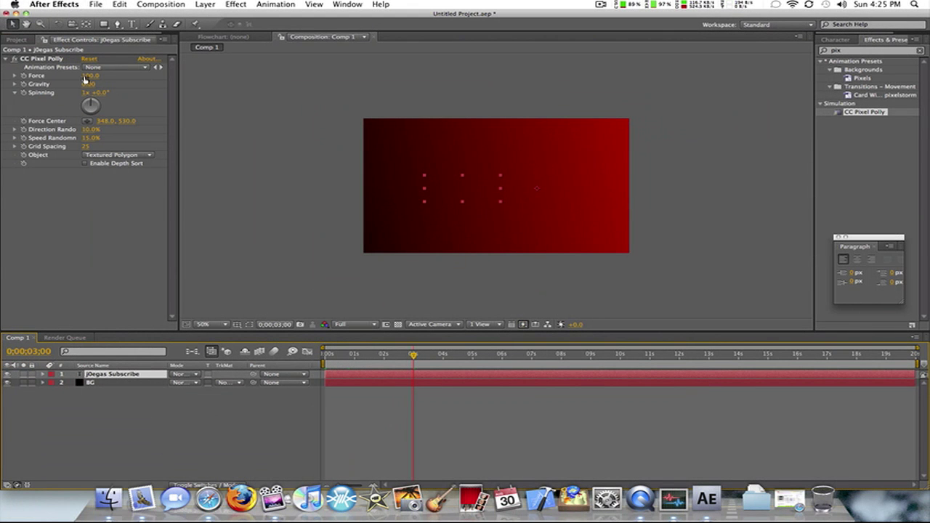
Set Force to 0 and add starting keyframes for Force, Gravity and Spinning.
{"action": "left_click", "coordinate": [91, 75]}
{"action": "key", "text": "Return"}
{"action": "left_click", "coordinate": [417, 359]}
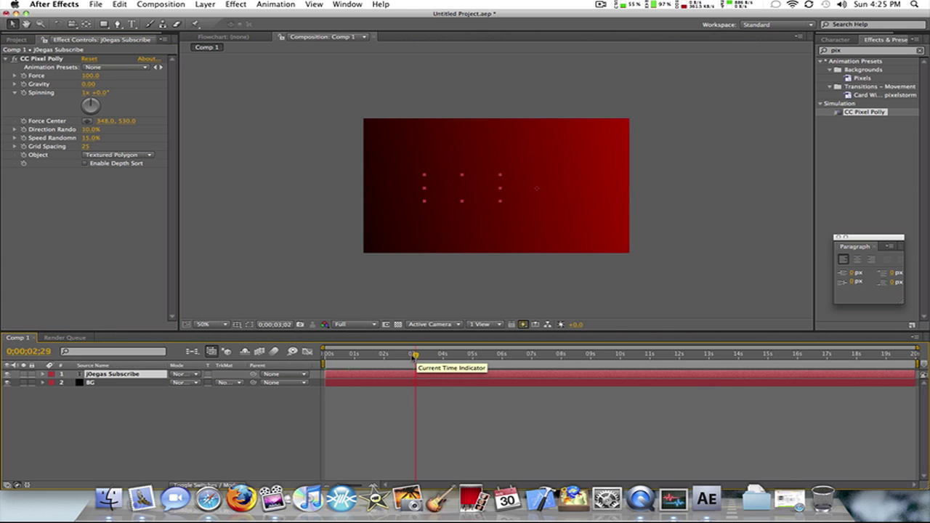
{"action": "left_click", "coordinate": [89, 76]}
{"action": "type", "text": "0"}
{"action": "key", "text": "Return"}
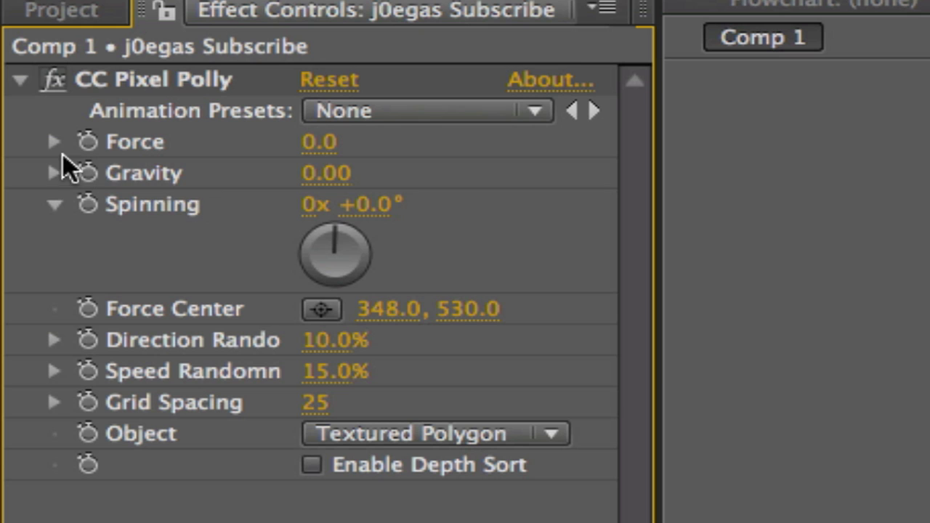
{"action": "left_click", "coordinate": [88, 142]}
{"action": "left_click", "coordinate": [88, 173]}
{"action": "left_click", "coordinate": [88, 204]}
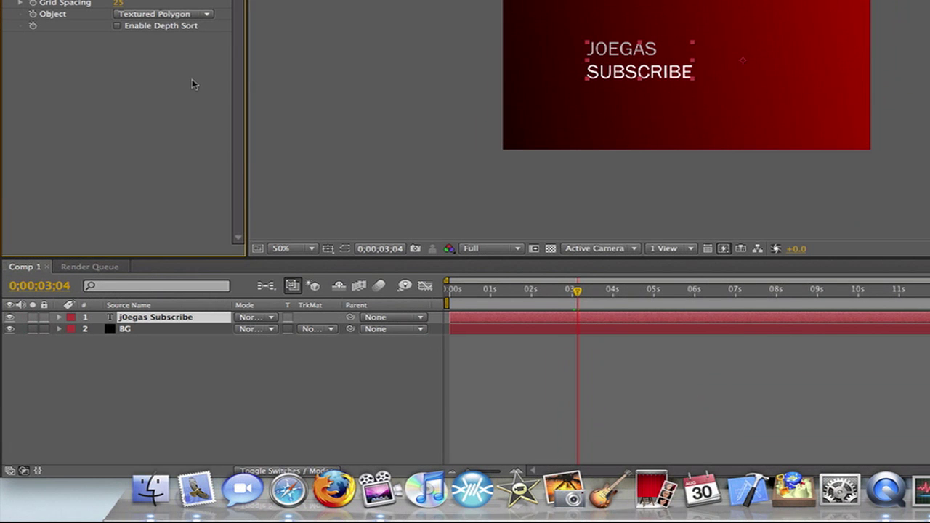
Reveal the keyframes with U and set Force to 100 and Gravity to 1.00 at 3;04.
{"action": "left_click", "coordinate": [205, 317]}
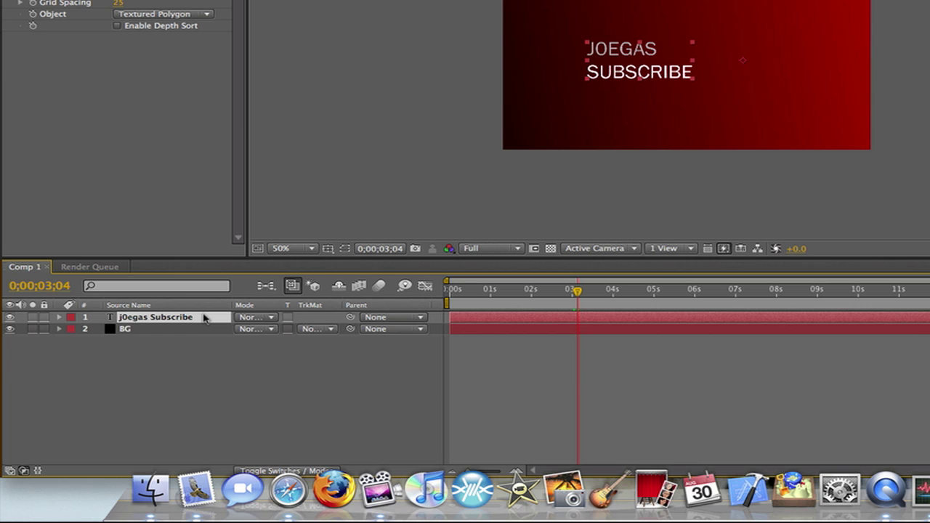
{"action": "key", "text": "u"}
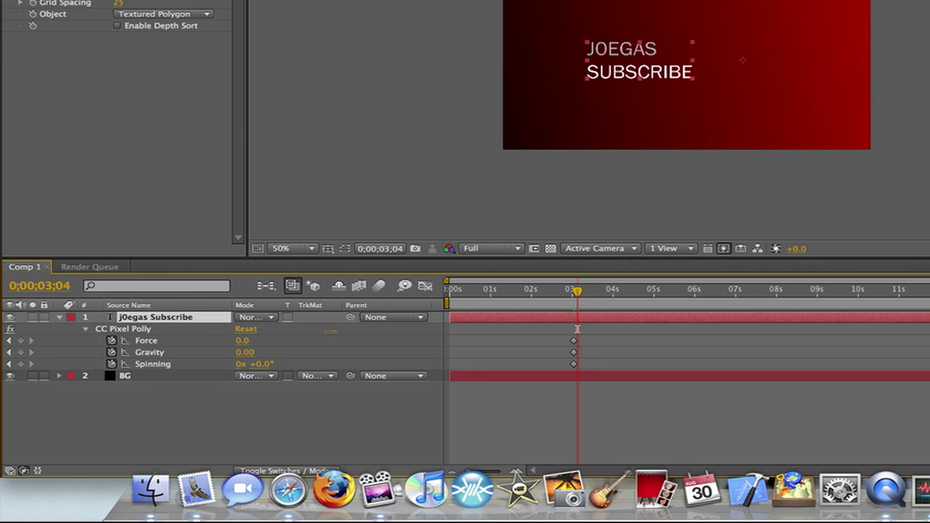
{"action": "left_click", "coordinate": [245, 341]}
{"action": "type", "text": "100"}
{"action": "key", "text": "Return"}
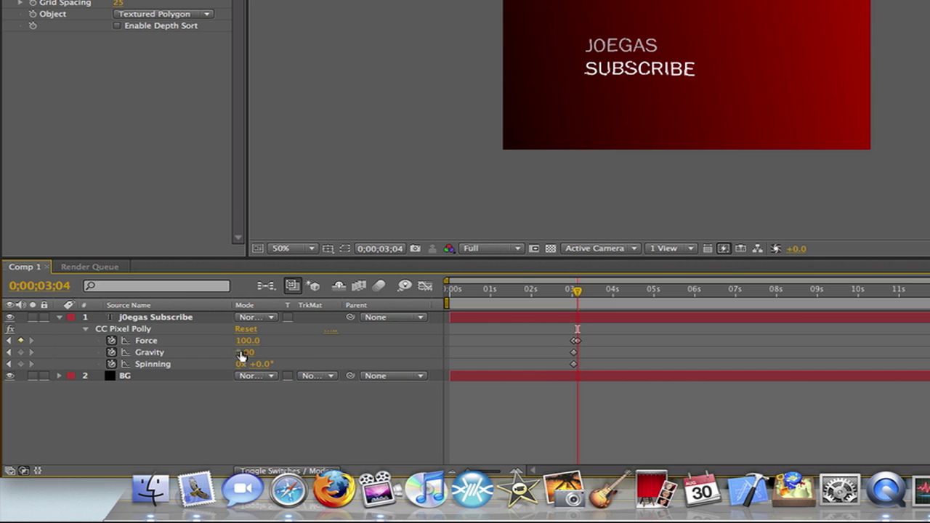
{"action": "left_click", "coordinate": [247, 352]}
{"action": "type", "text": "1"}
{"action": "key", "text": "Return"}
{"action": "left_click", "coordinate": [238, 365]}
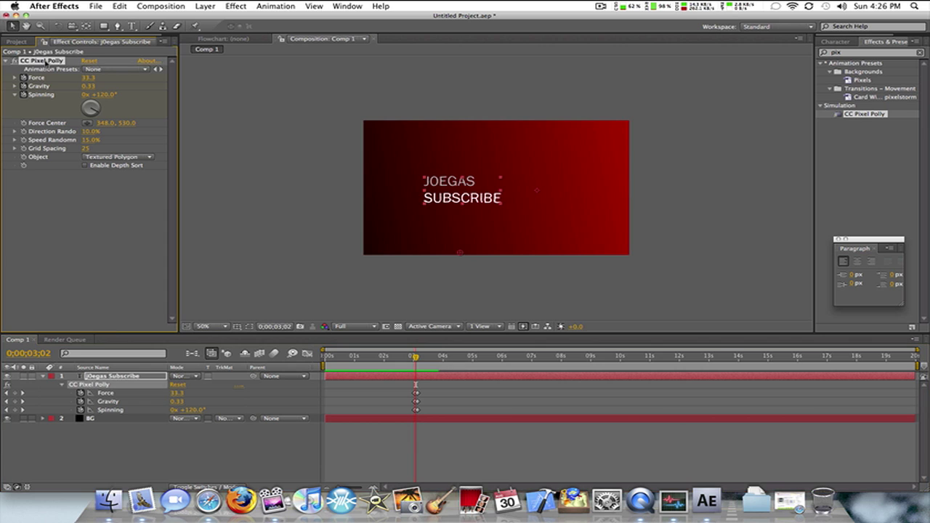
Move the Force Center up and right, and set Gravity to 0 at the 3-second keyframe.
{"action": "left_click_drag", "start_coordinate": [460, 254], "coordinate": [537, 192]}
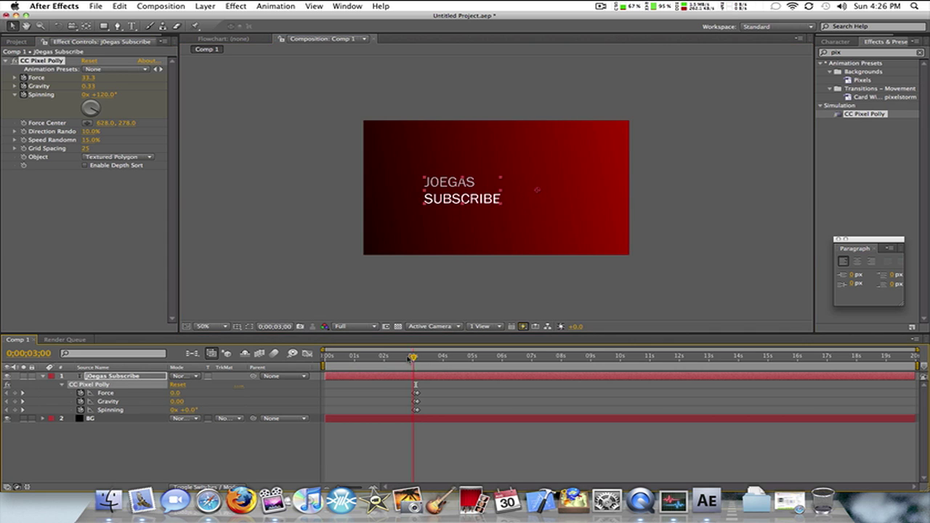
{"action": "left_click_drag", "start_coordinate": [420, 359], "coordinate": [410, 359]}
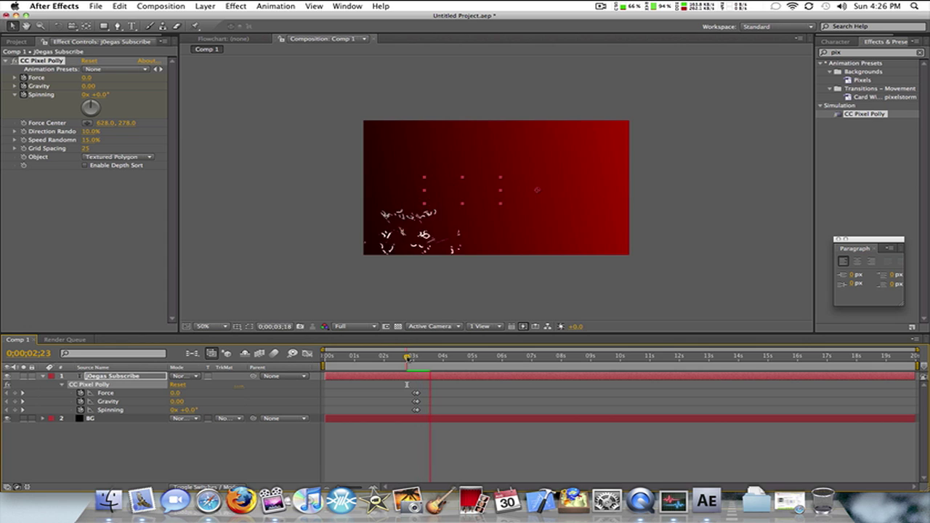
{"action": "left_click", "coordinate": [403, 359]}
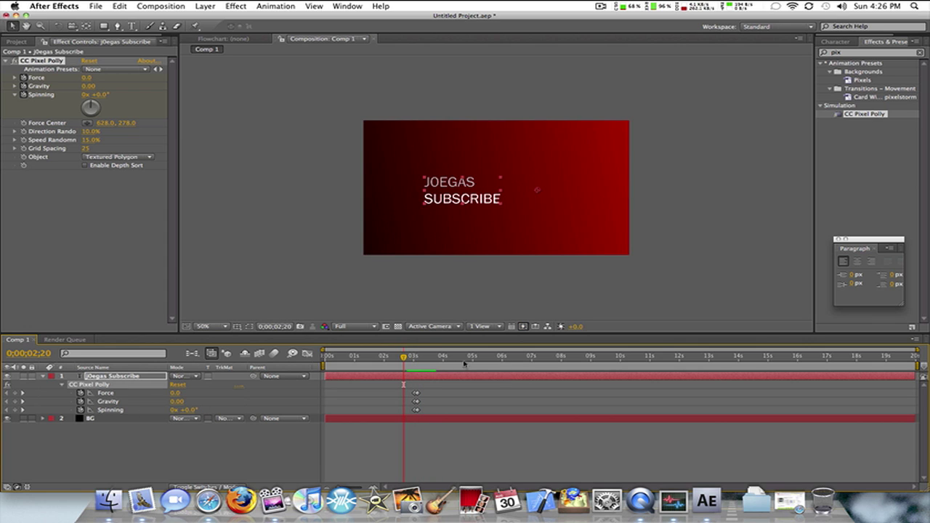
{"action": "left_click", "coordinate": [406, 359]}
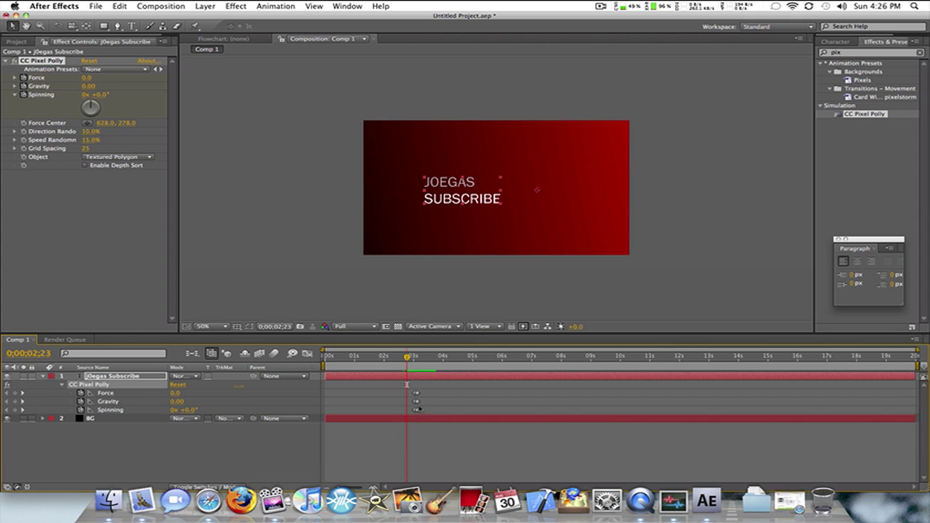
{"action": "left_click", "coordinate": [416, 402]}
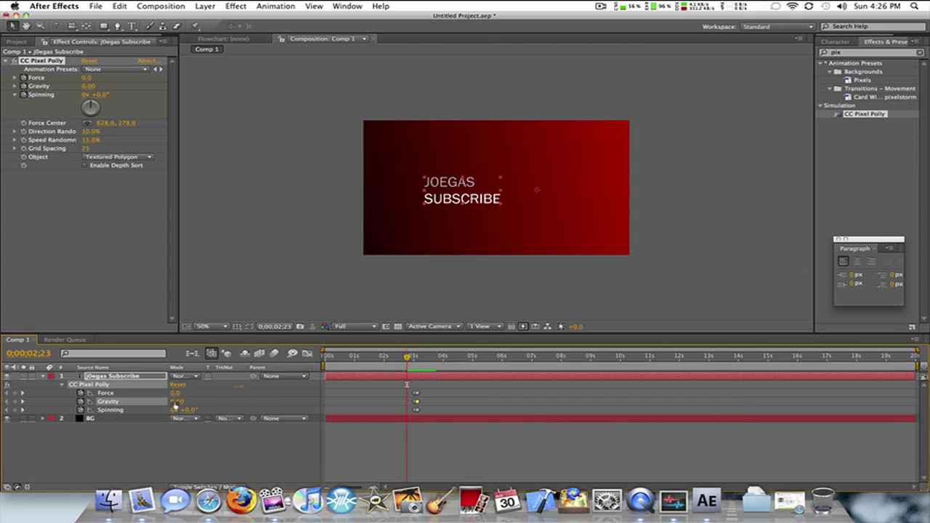
{"action": "left_click_drag", "start_coordinate": [407, 357], "coordinate": [417, 357]}
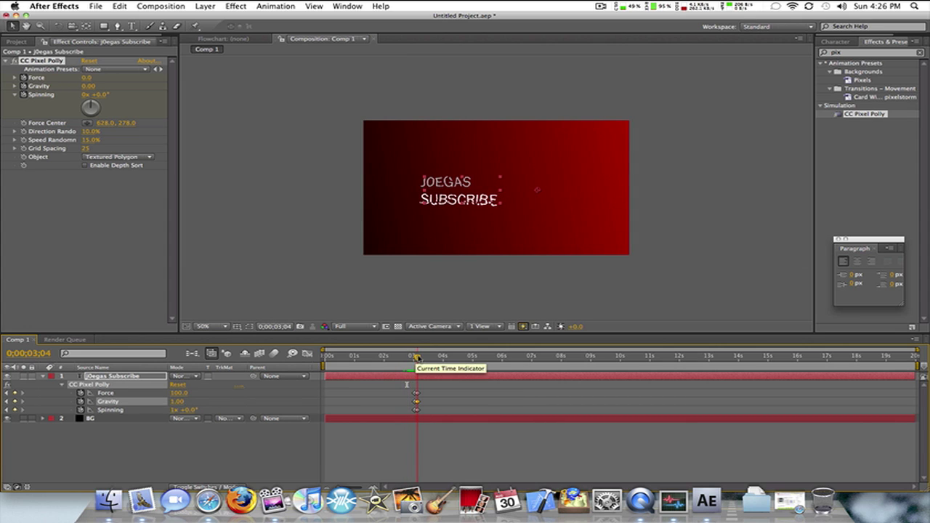
{"action": "left_click", "coordinate": [175, 402]}
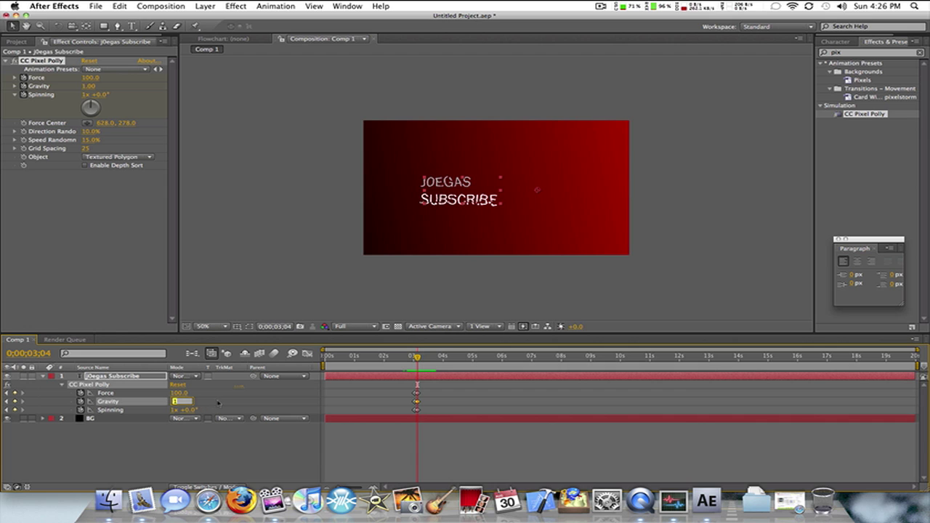
{"action": "type", "text": "0"}
{"action": "key", "text": "Return"}
Preview the shatter twice from just before 3 s, then collapse the effect properties.
{"action": "left_click_drag", "start_coordinate": [416, 359], "coordinate": [408, 359]}
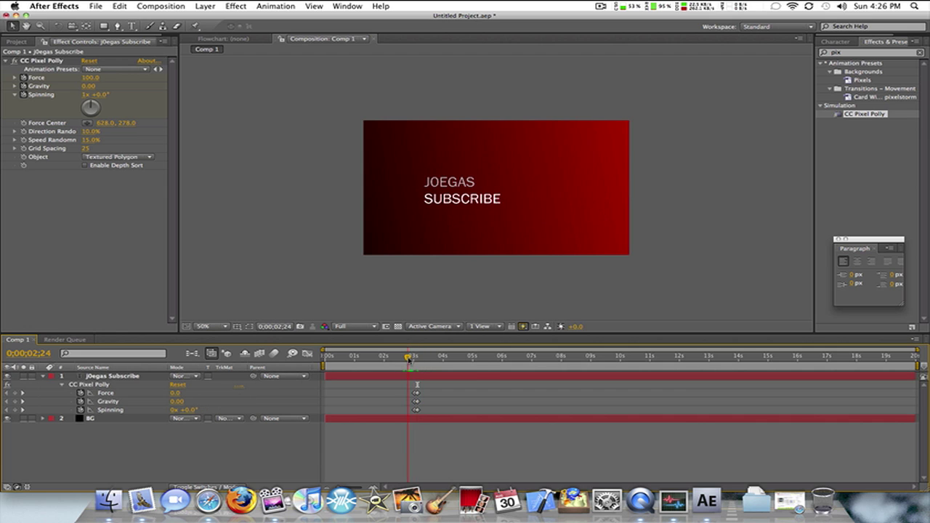
{"action": "key", "text": "space"}
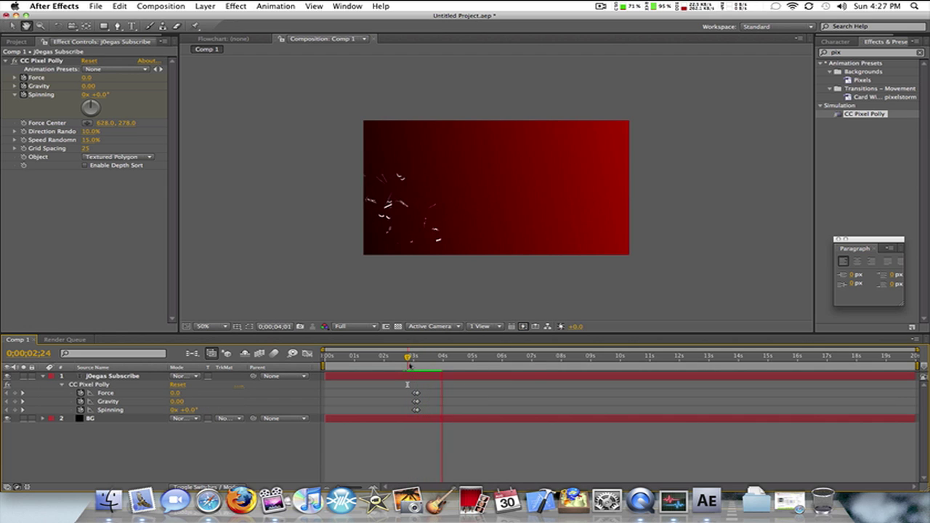
{"action": "left_click", "coordinate": [408, 364]}
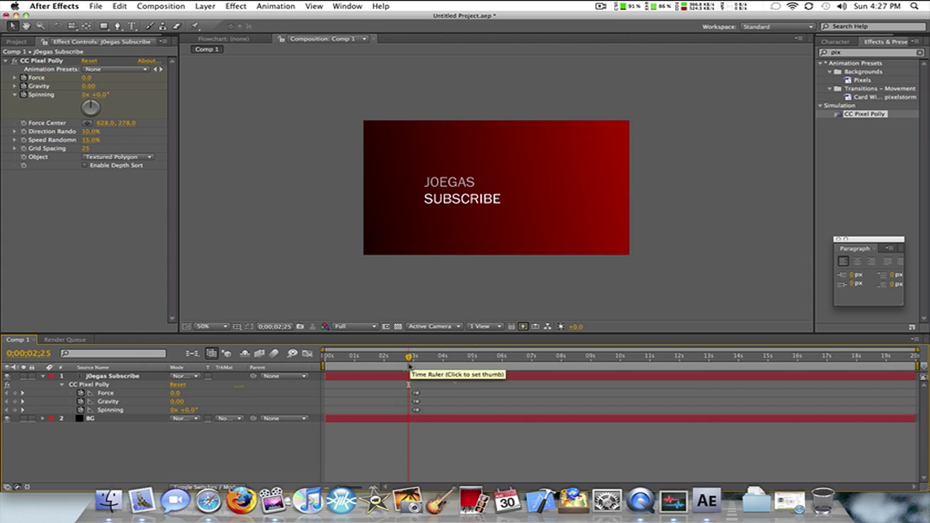
{"action": "key", "text": "space"}
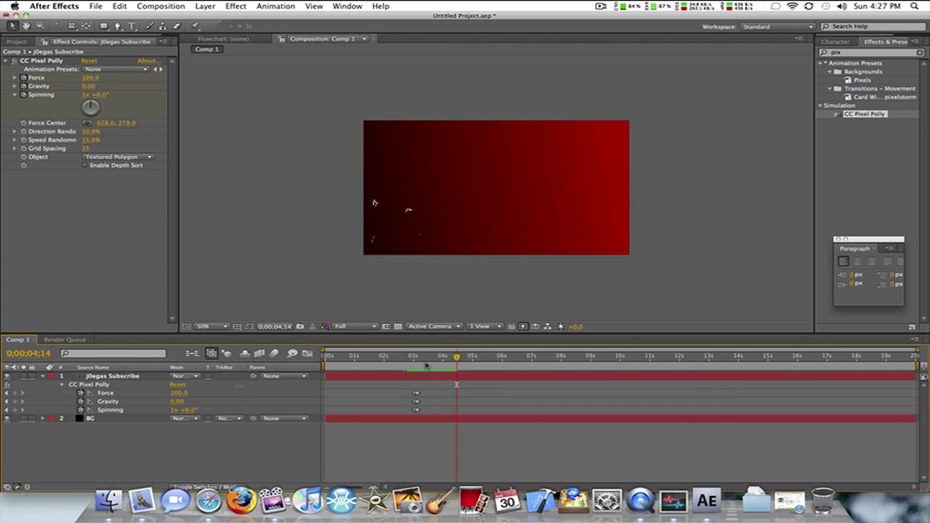
{"action": "left_click", "coordinate": [412, 363]}
{"action": "left_click", "coordinate": [894, 56]}
{"action": "left_click", "coordinate": [43, 376]}
Pre-compose the JOEGAS SUBSCRIBE text layer into a precomp named shater.
{"action": "left_click", "coordinate": [93, 377]}
{"action": "left_click", "coordinate": [205, 5]}
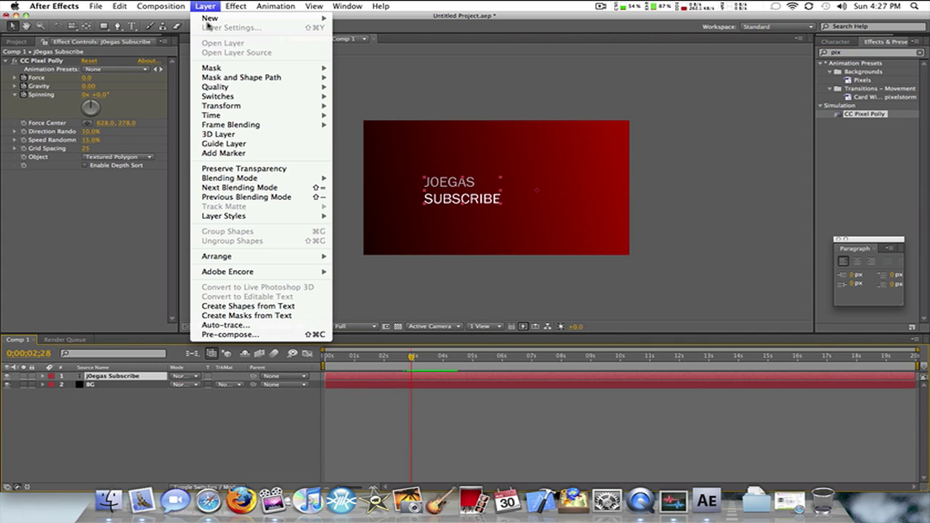
{"action": "left_click", "coordinate": [227, 334]}
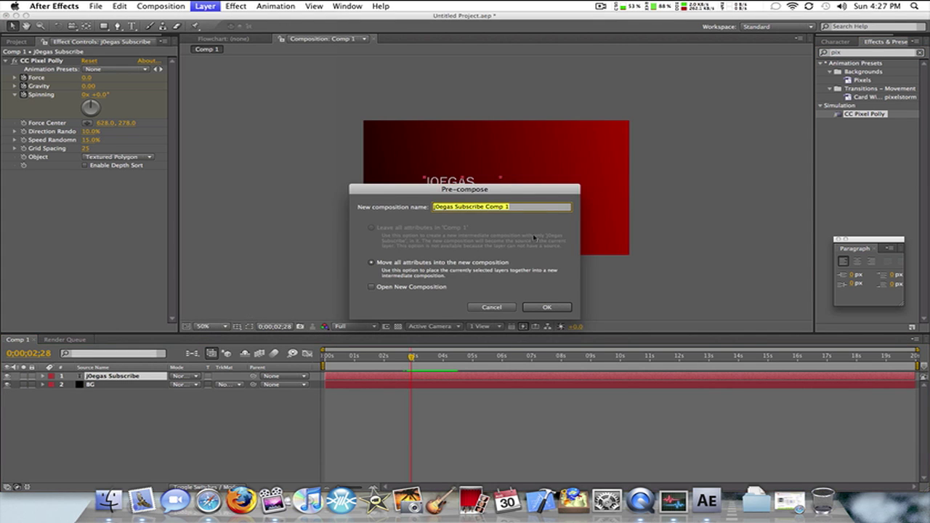
{"action": "type", "text": "shad"}
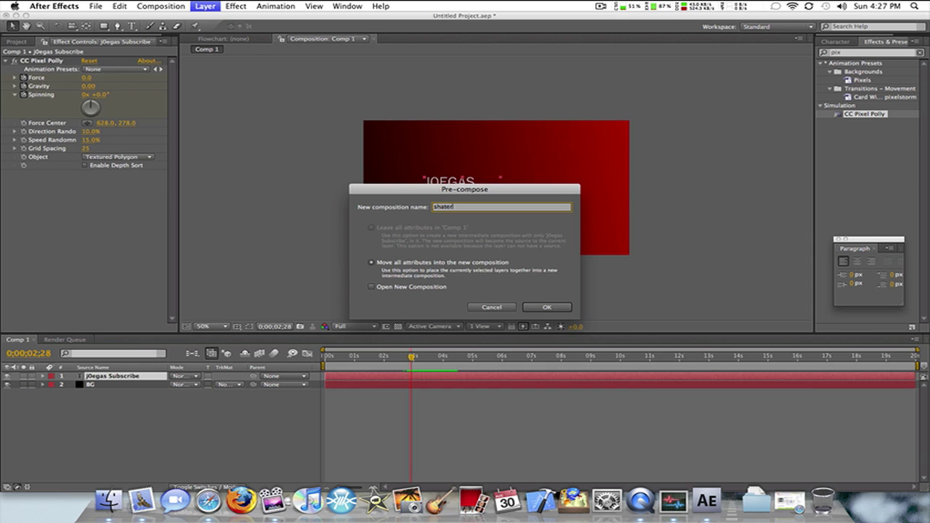
{"action": "key", "text": "Return"}
Apply CC Force Motion Blur to the shater layer and preview the blurred shatter at 3;06.
{"action": "left_click", "coordinate": [864, 52]}
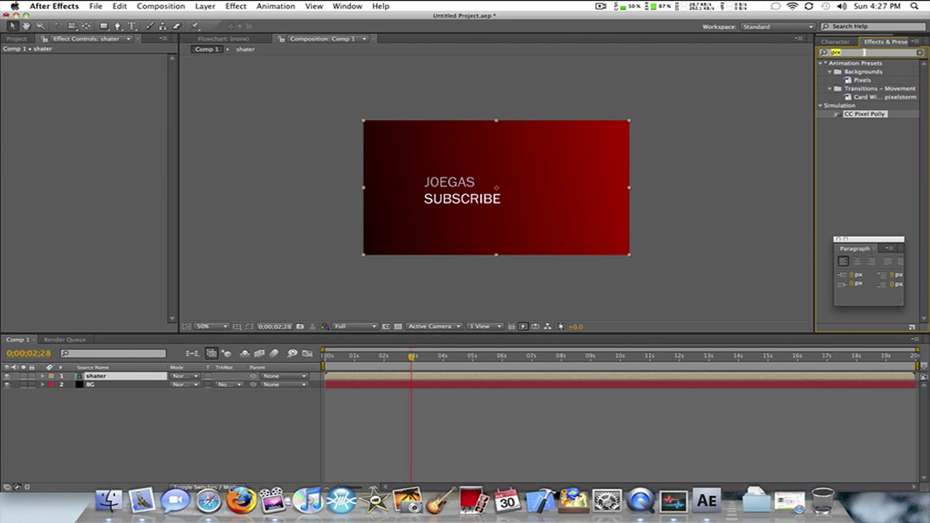
{"action": "type", "text": "force"}
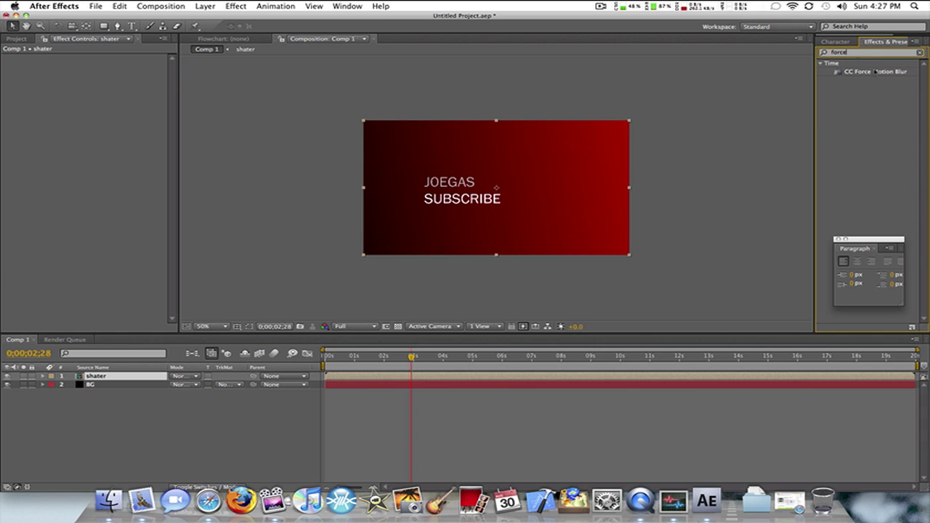
{"action": "left_click_drag", "start_coordinate": [875, 71], "coordinate": [127, 377]}
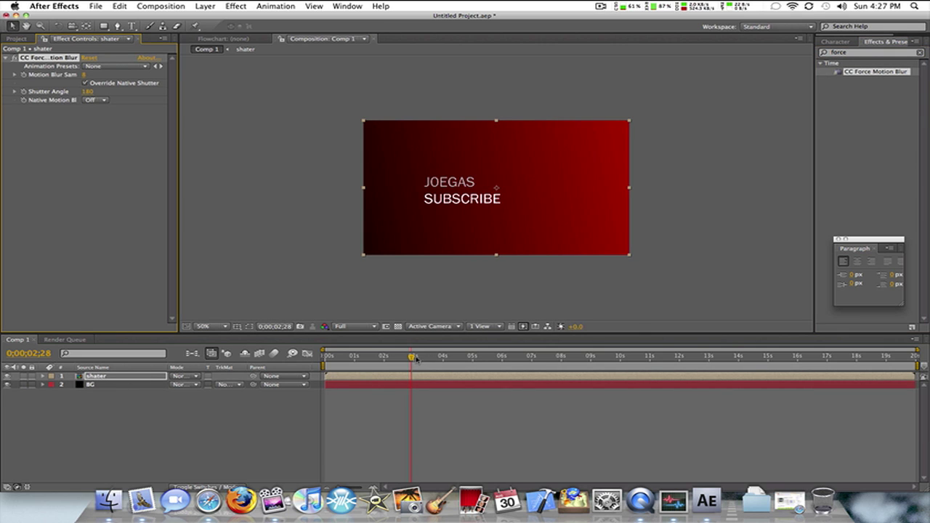
{"action": "key", "text": "space"}
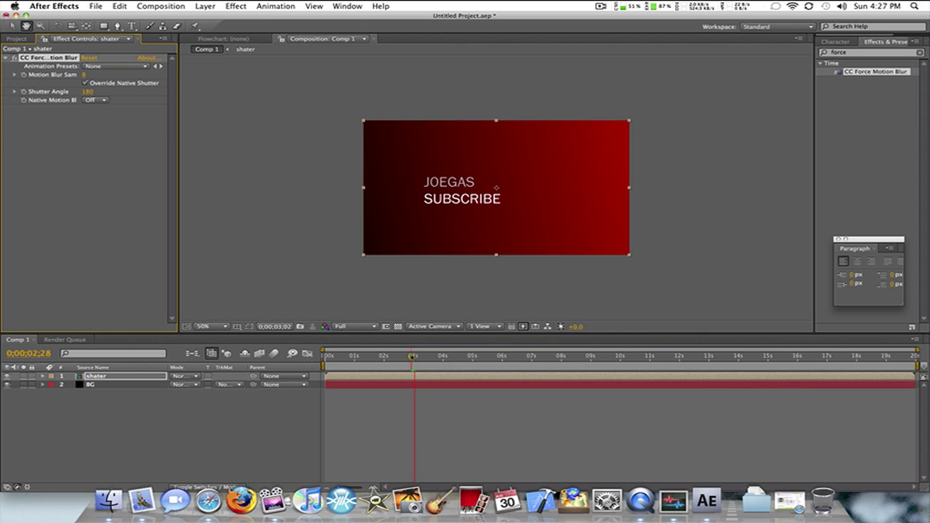
{"action": "left_click", "coordinate": [413, 356]}
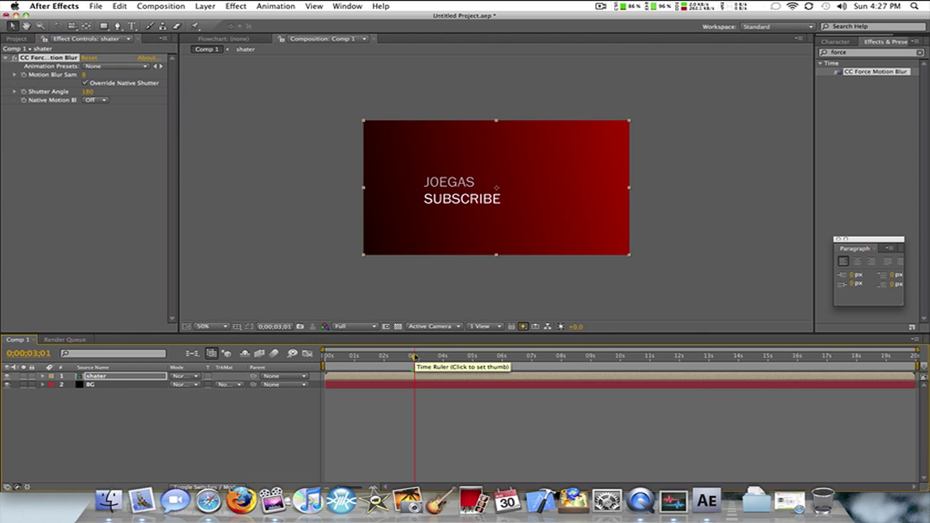
{"action": "left_click_drag", "start_coordinate": [414, 356], "coordinate": [419, 356]}
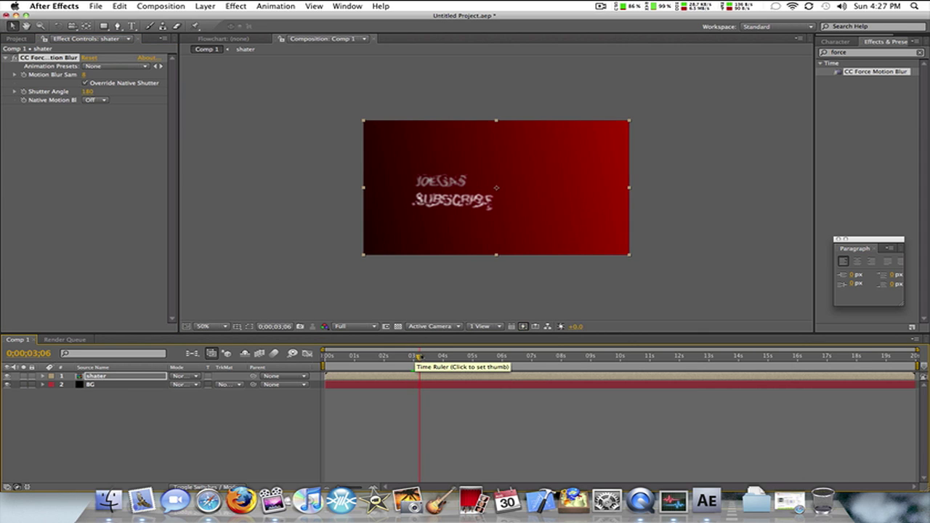
After a final preview, delete Comp 1, shater and Solids from the project and hide After Effects.
{"action": "key", "text": "space"}
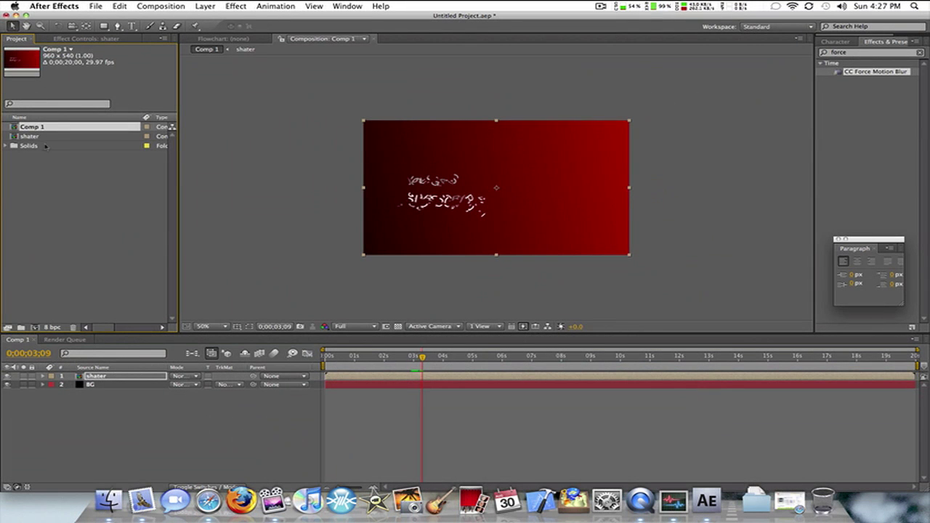
{"action": "left_click", "coordinate": [40, 147], "text": "shift"}
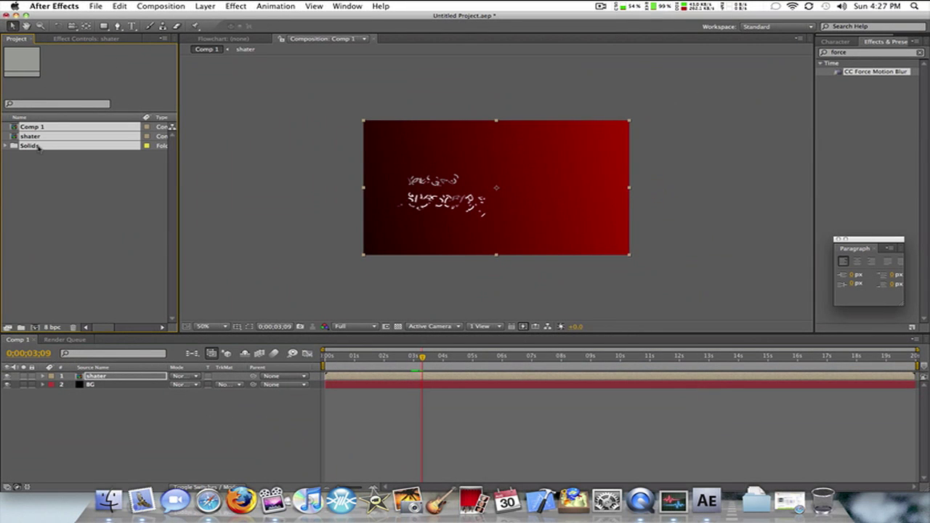
{"action": "key", "text": "BackSpace"}
{"action": "left_click", "coordinate": [554, 151]}
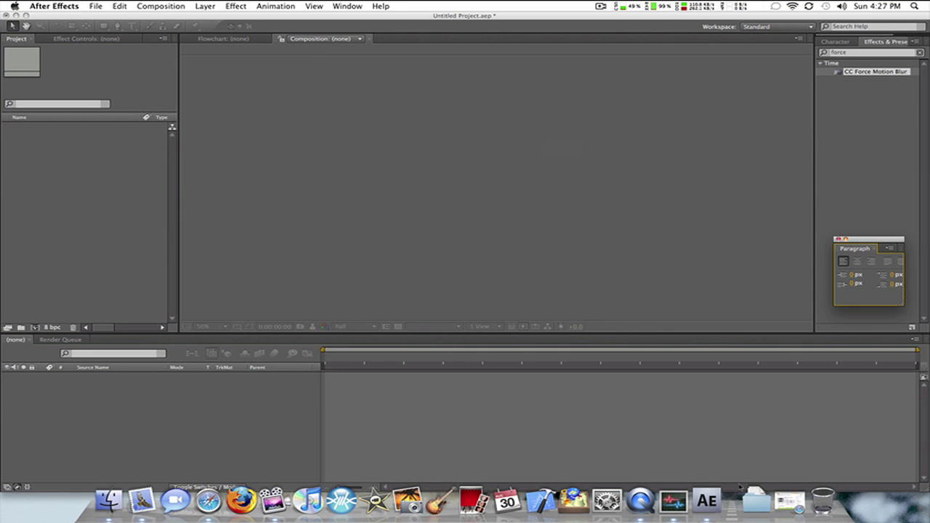
{"action": "right_click", "coordinate": [706, 501]}
{"action": "left_click", "coordinate": [712, 444]}
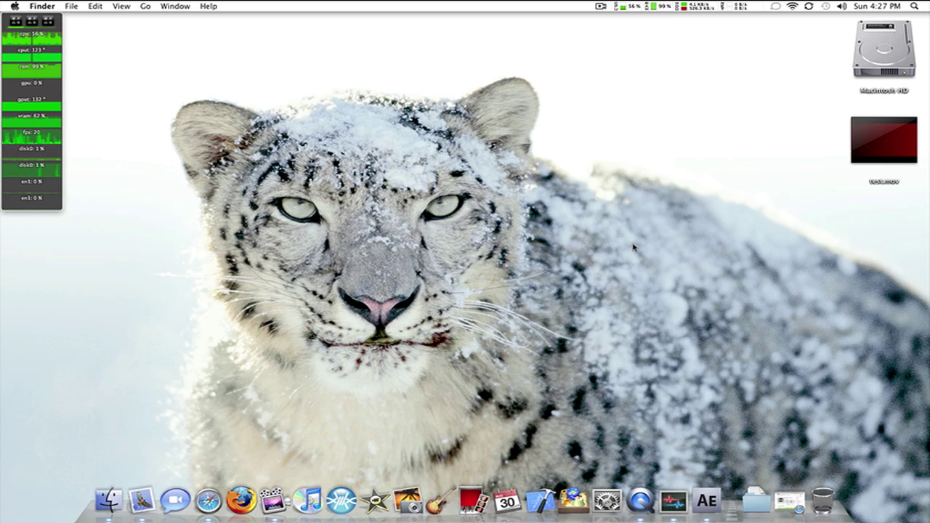